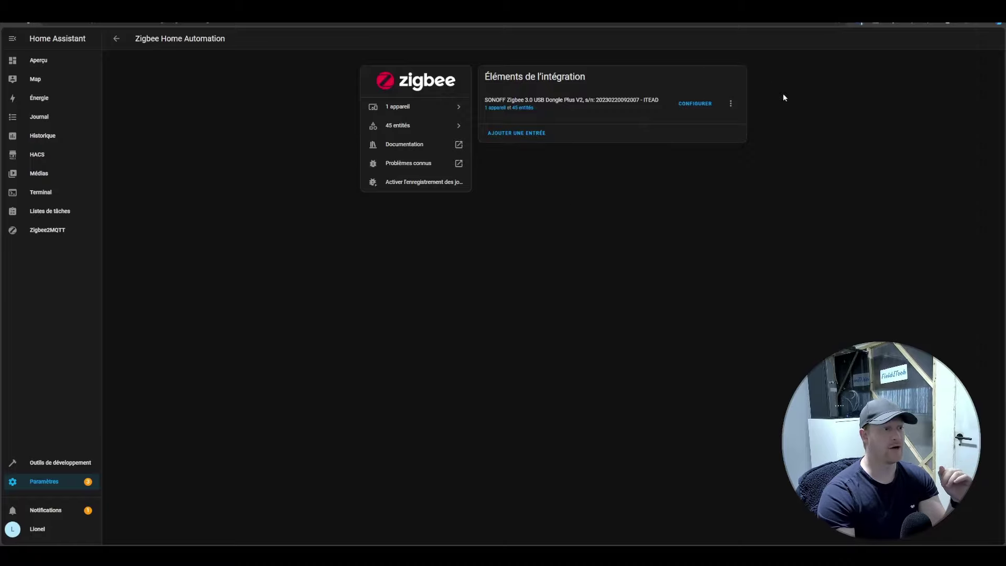
Step: Delete the SONOFF Zigbee 3.0 USB Dongle Plus V2 entry from the Zigbee Home Automation integration and return to the integrations list
click(731, 104)
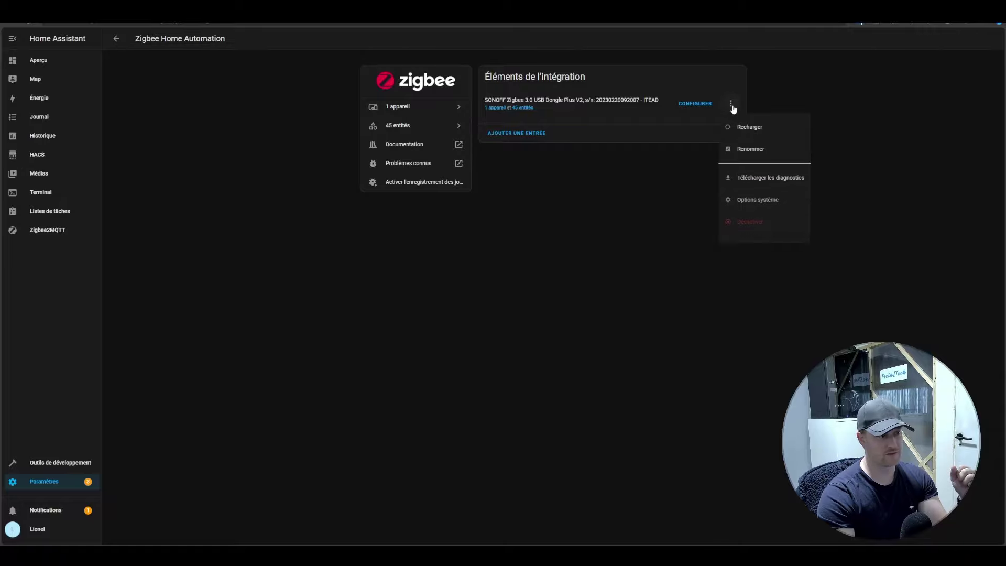
click(750, 244)
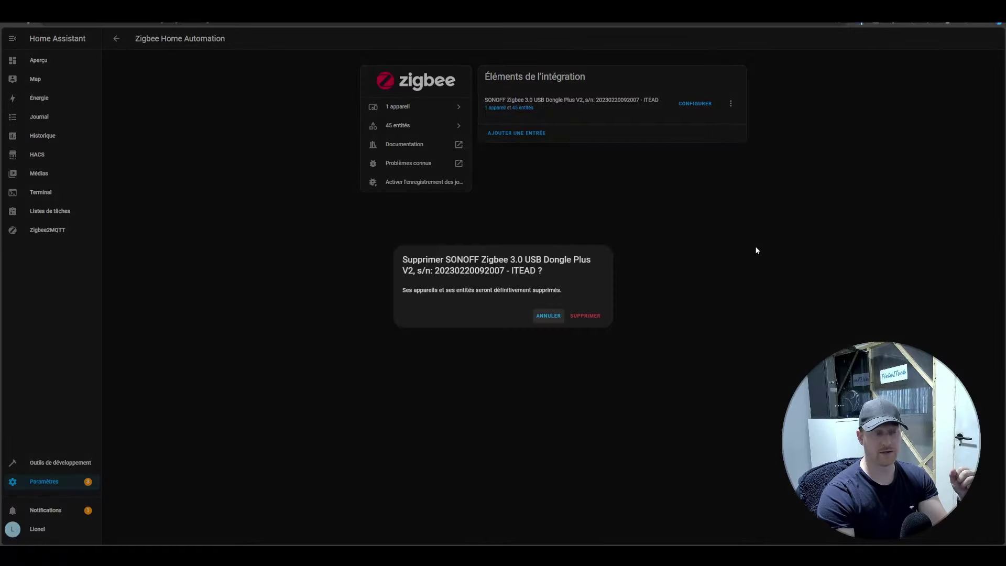
click(596, 317)
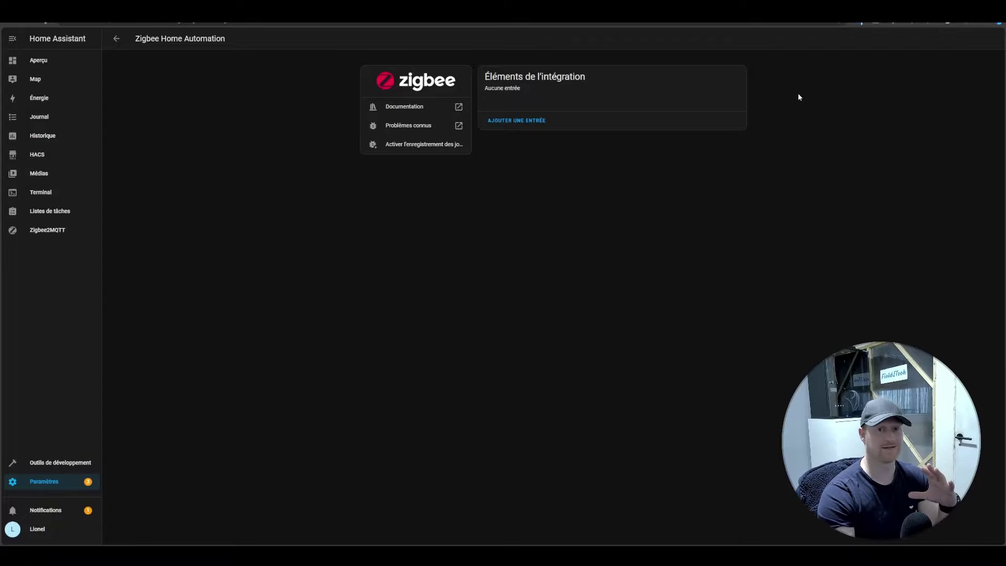
click(117, 40)
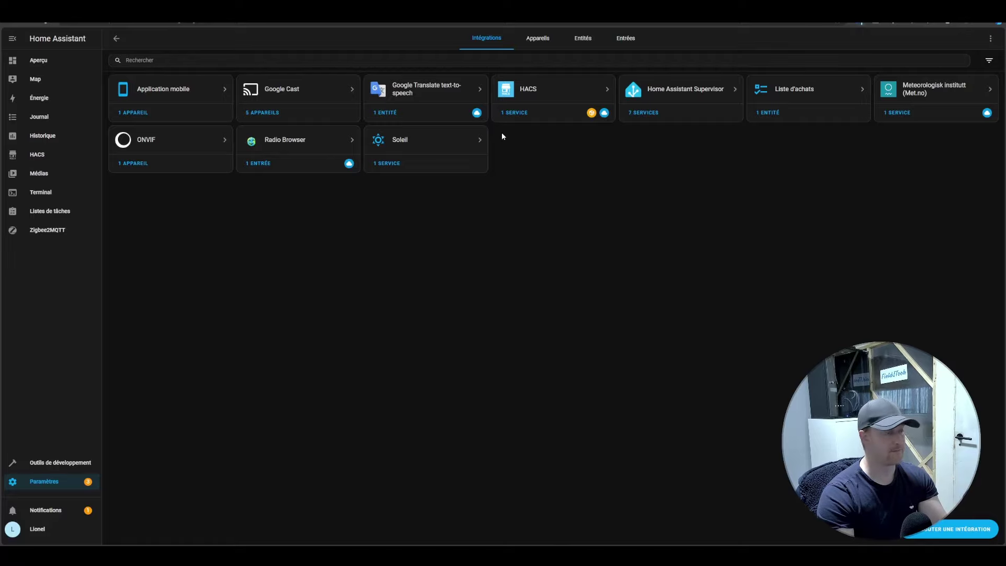
Step: Open the Zigbee2MQTT add-on from the settings' add-ons section and start it
click(62, 481)
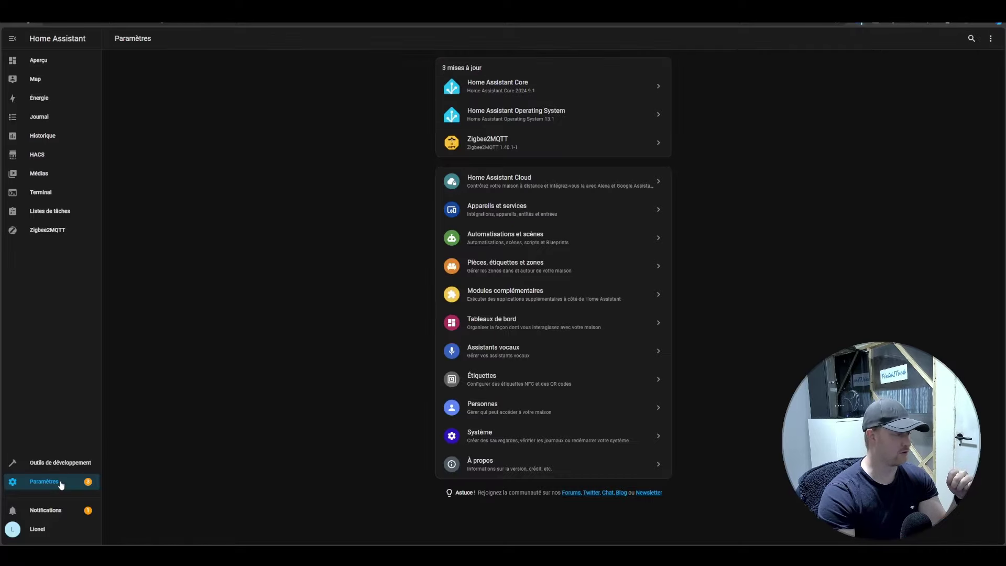
click(523, 296)
click(648, 103)
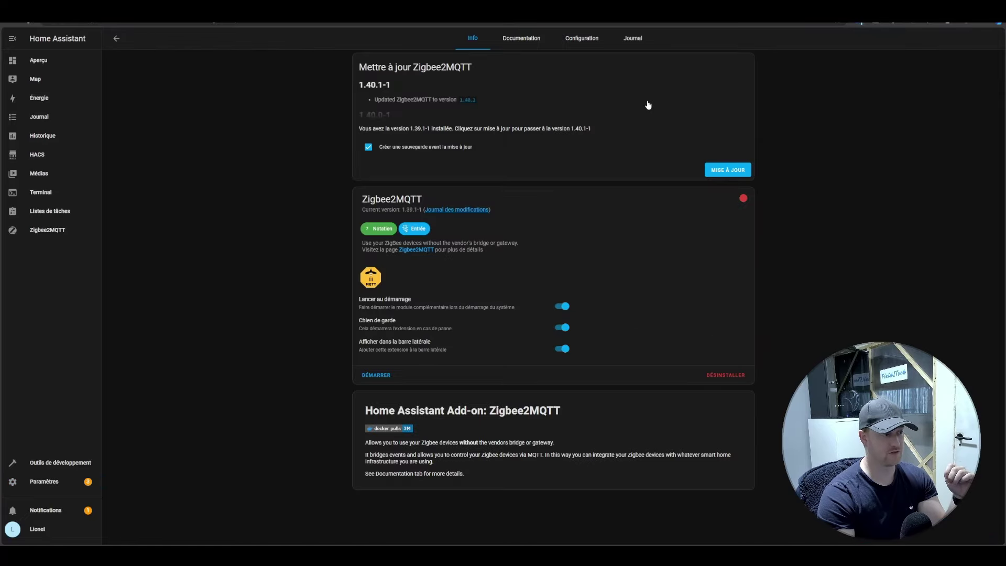
click(365, 378)
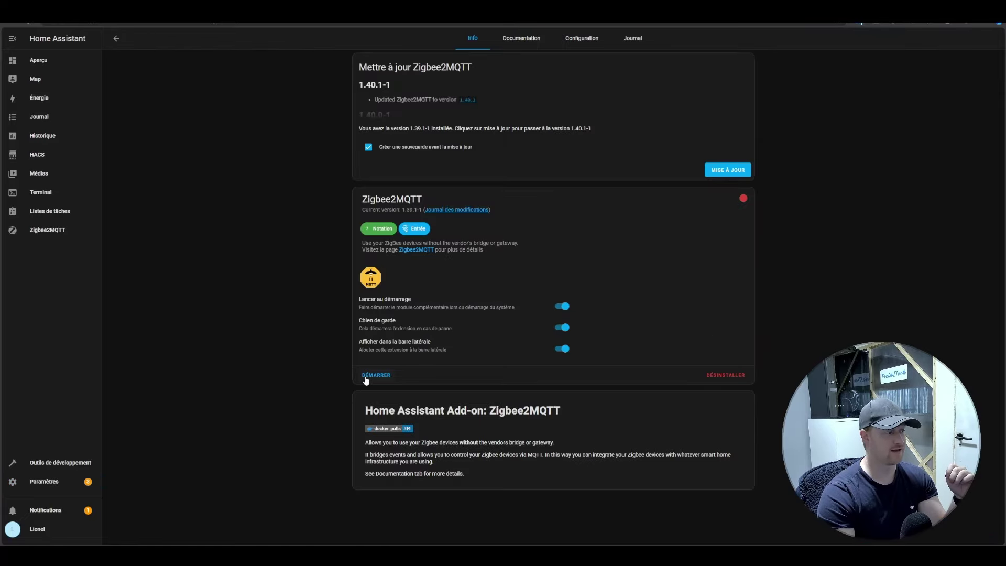
Step: Refresh the Zigbee2MQTT log and check its latest startup entries
click(633, 39)
scroll(705, 271, down, 10)
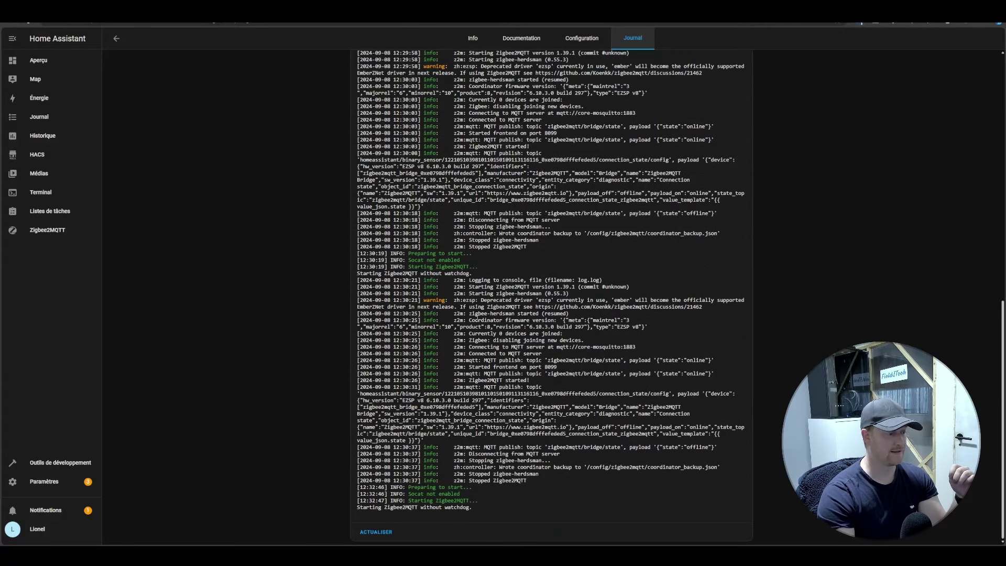
click(390, 534)
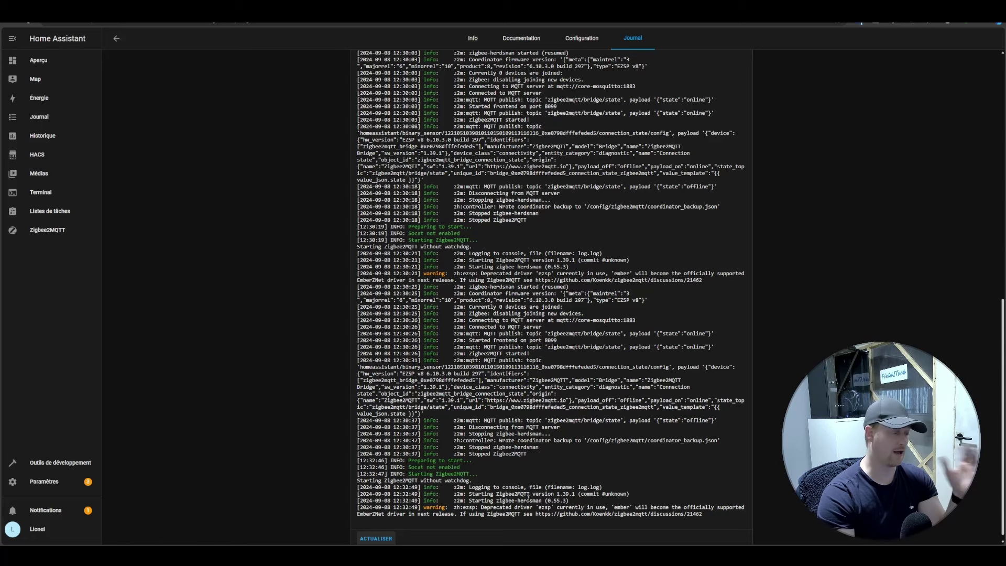
click(375, 539)
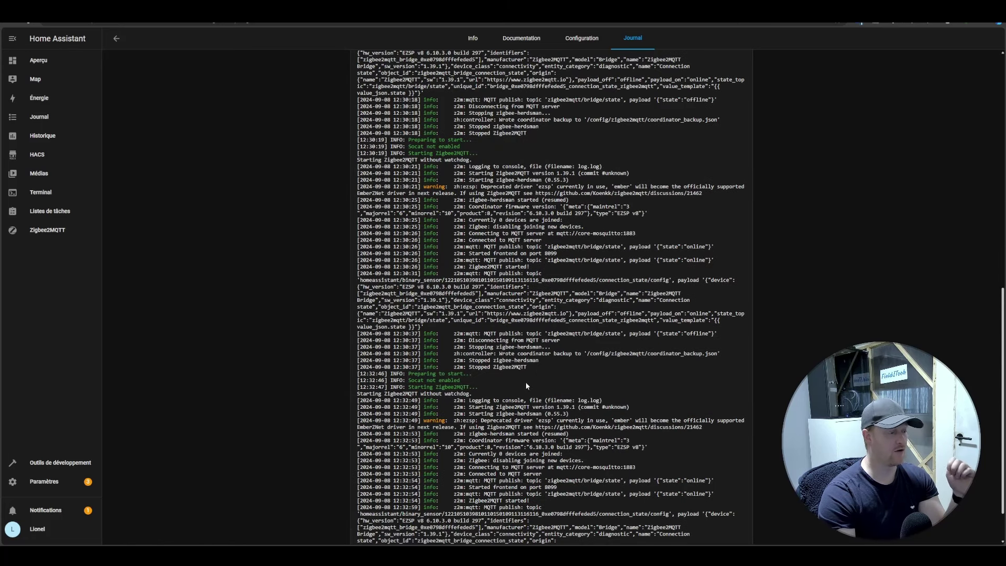
scroll(398, 491, down, 1)
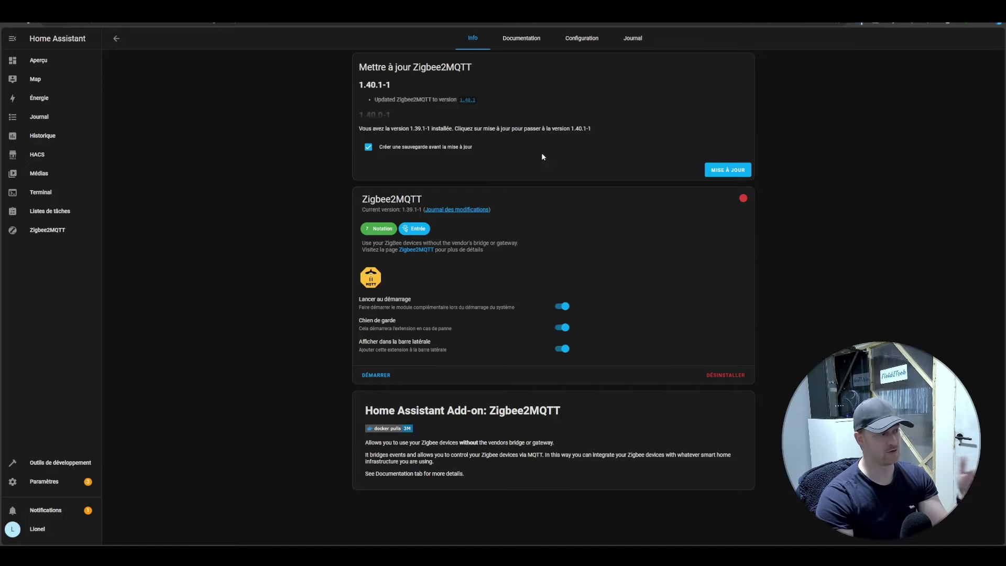
Step: Set the serial port to /dev/ttyACM2 in the Zigbee2MQTT configuration and save the options
click(585, 42)
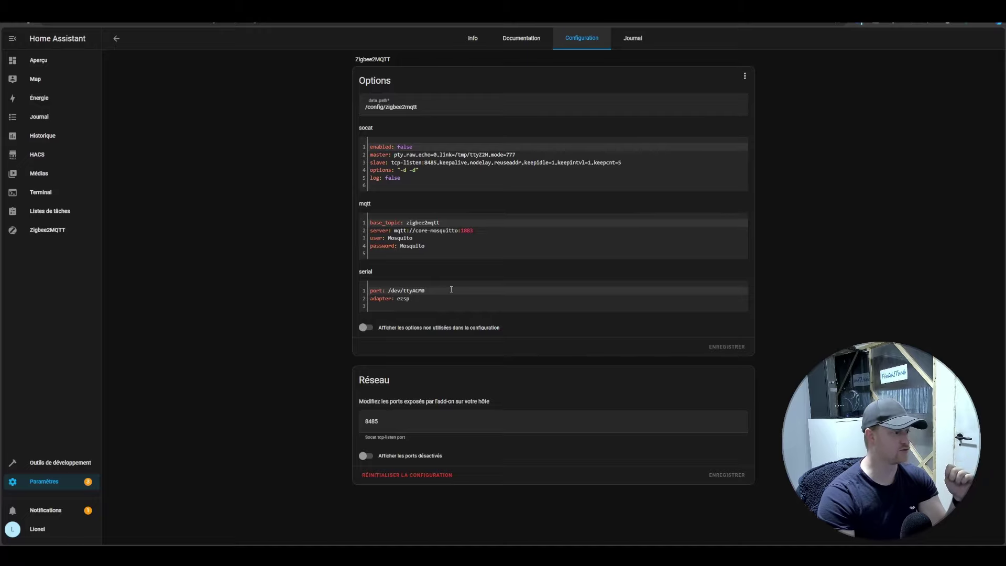
drag(433, 290, 365, 291)
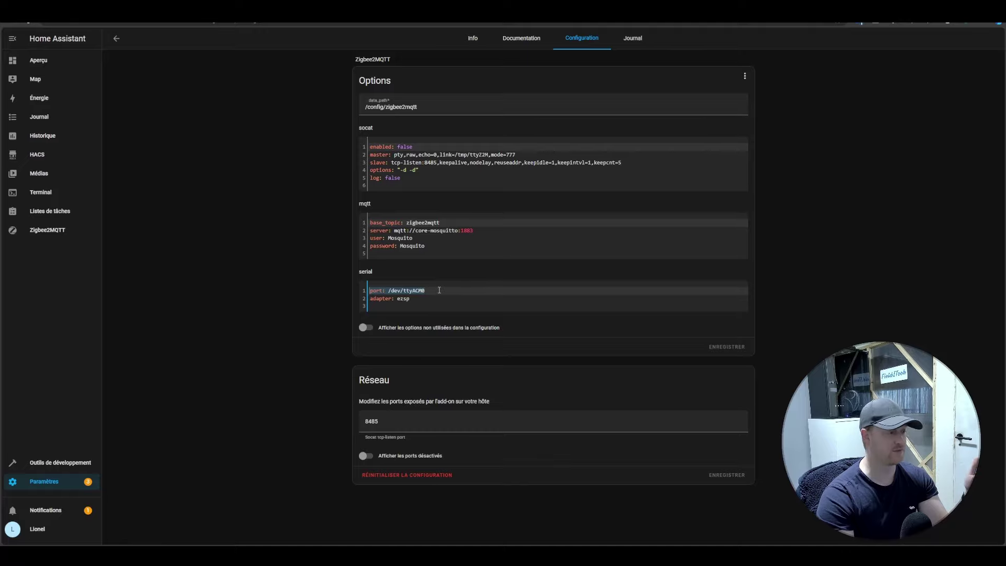
click(461, 290)
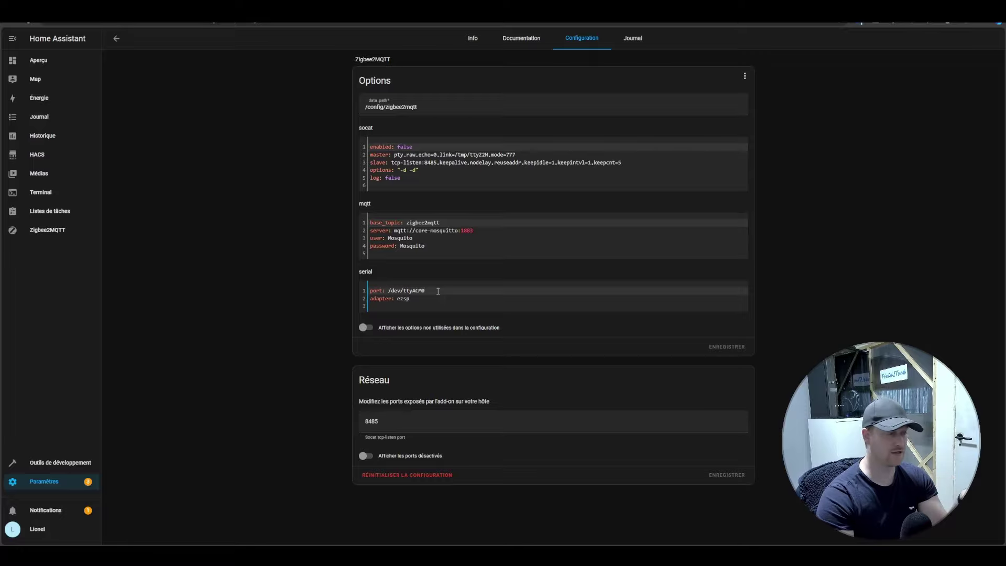
key(BackSpace)
text(2)
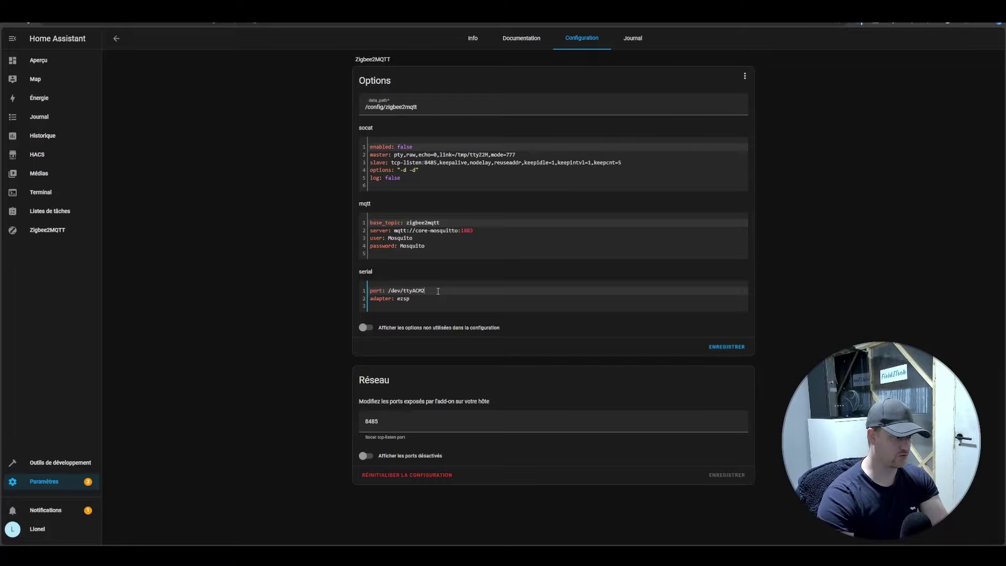
click(739, 346)
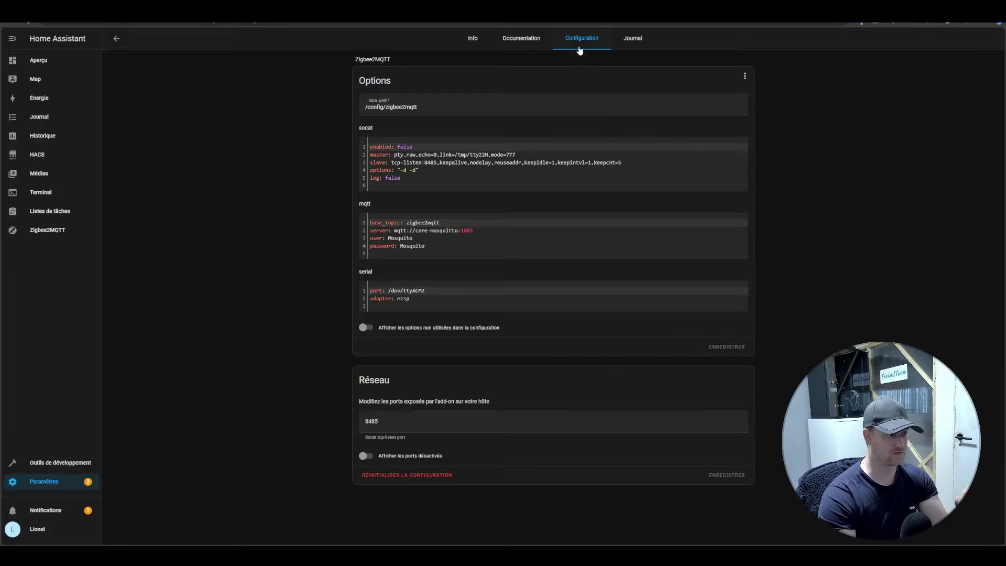
Step: Start the Zigbee2MQTT add-on with the changed port, refresh its log to examine the connection attempts, and return to the add-on's info page
click(481, 42)
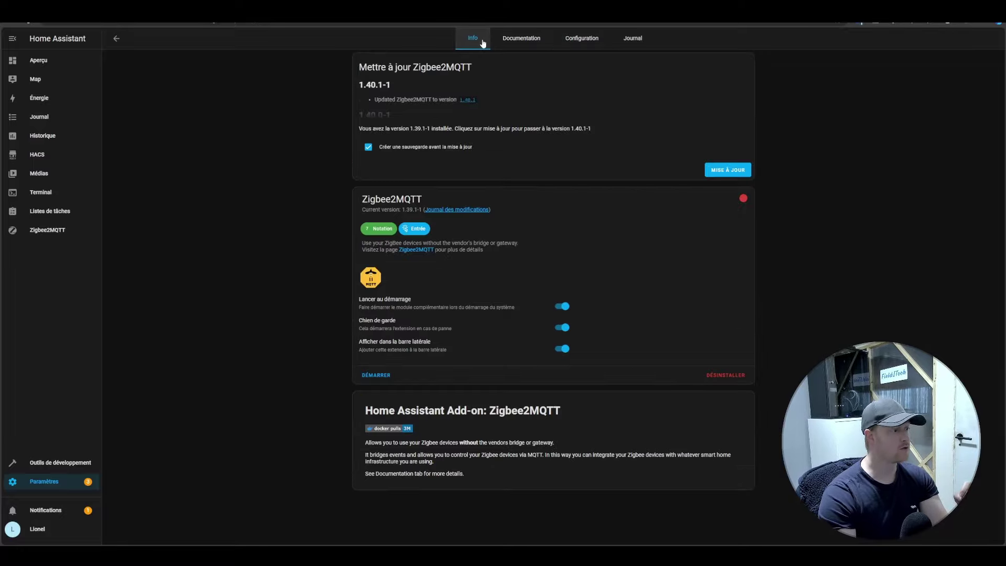
click(376, 376)
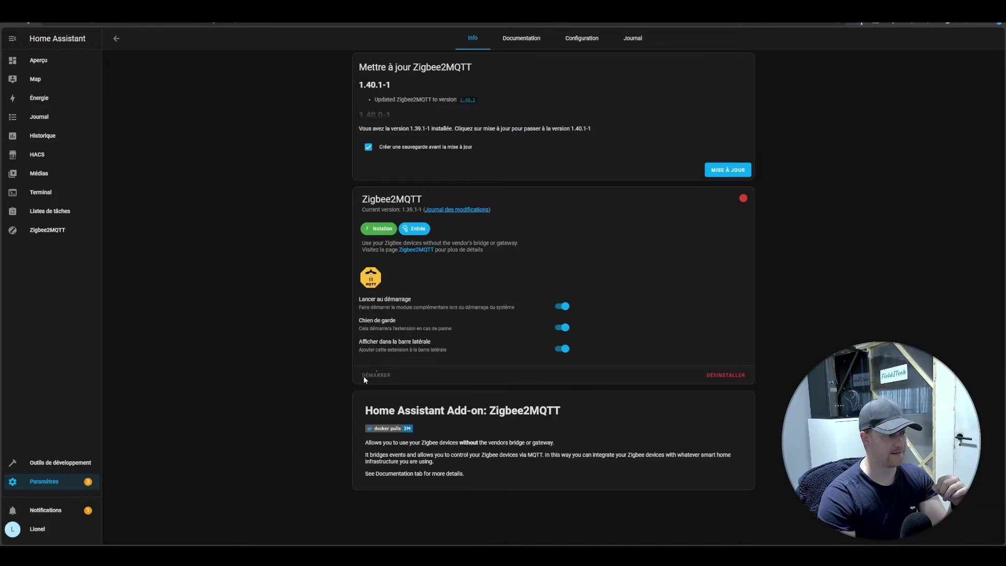
click(637, 40)
scroll(703, 278, down, 10)
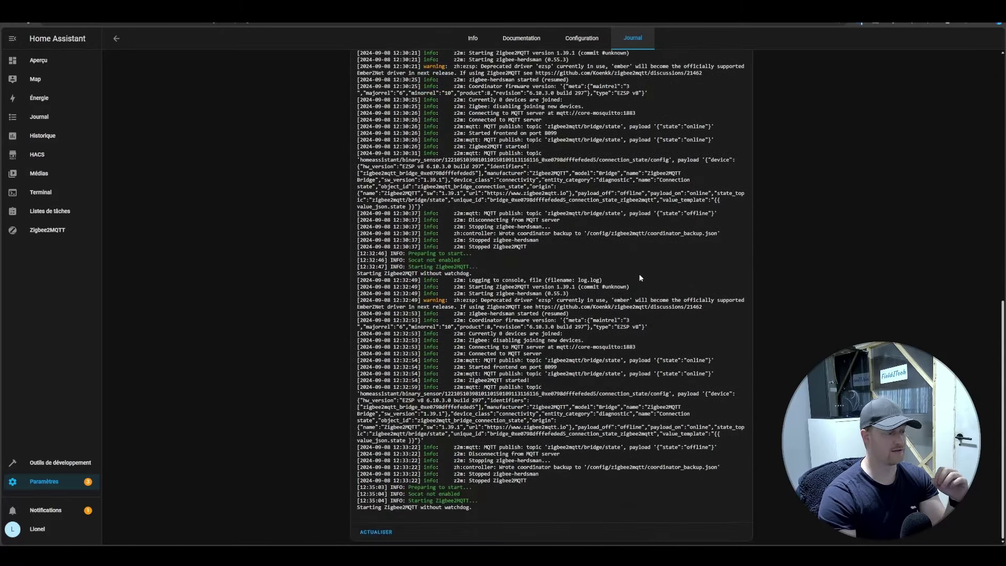
click(387, 531)
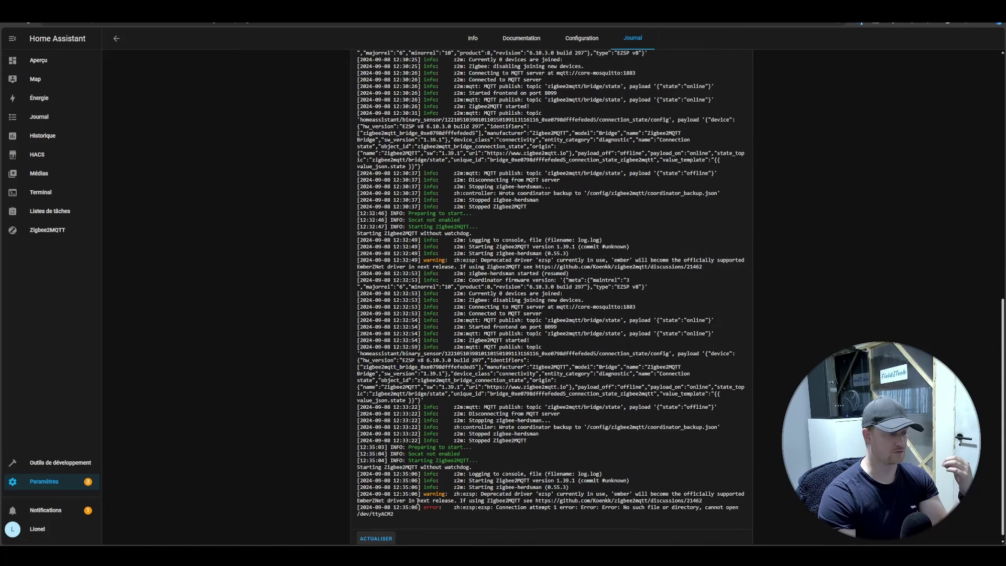
click(375, 538)
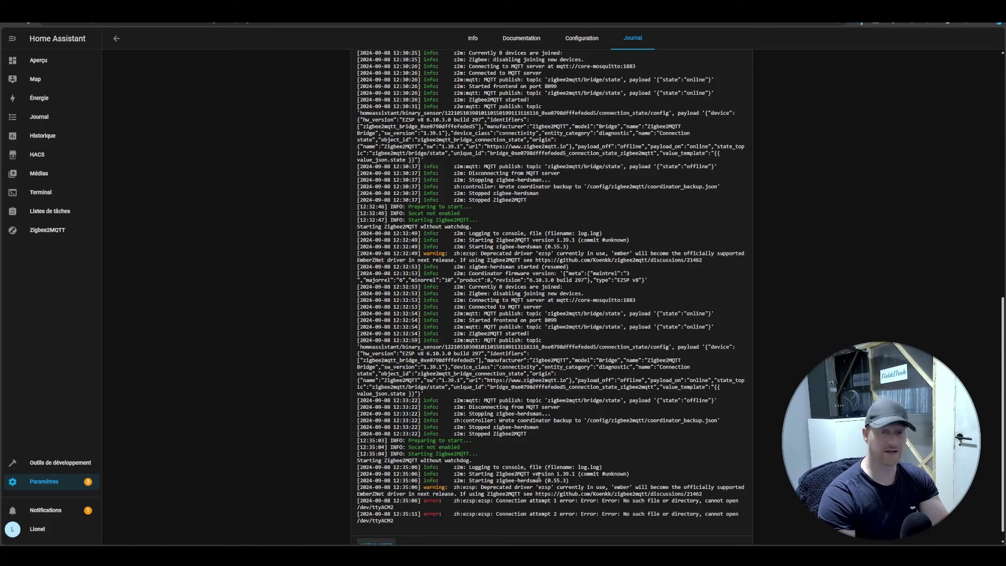
scroll(559, 465, down, 1)
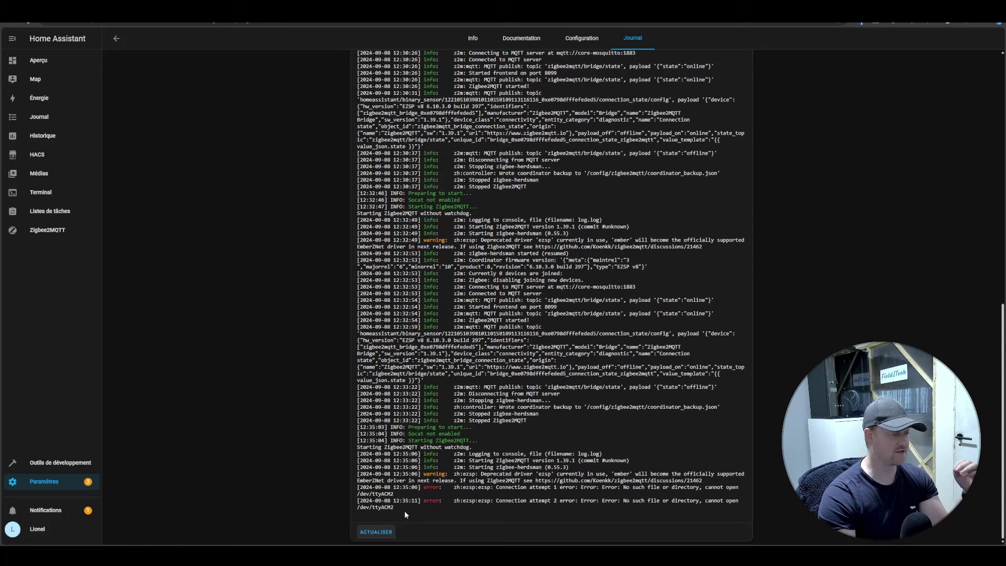
click(473, 39)
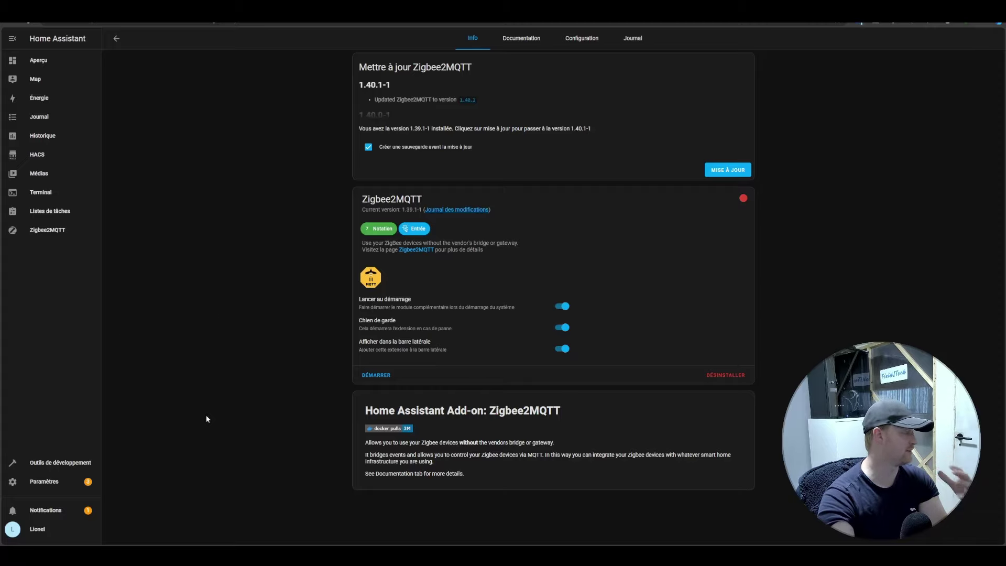
Step: Search the full system hardware list for "usb" and expand the SONOFF Zigbee dongle's details to check its device path
click(37, 486)
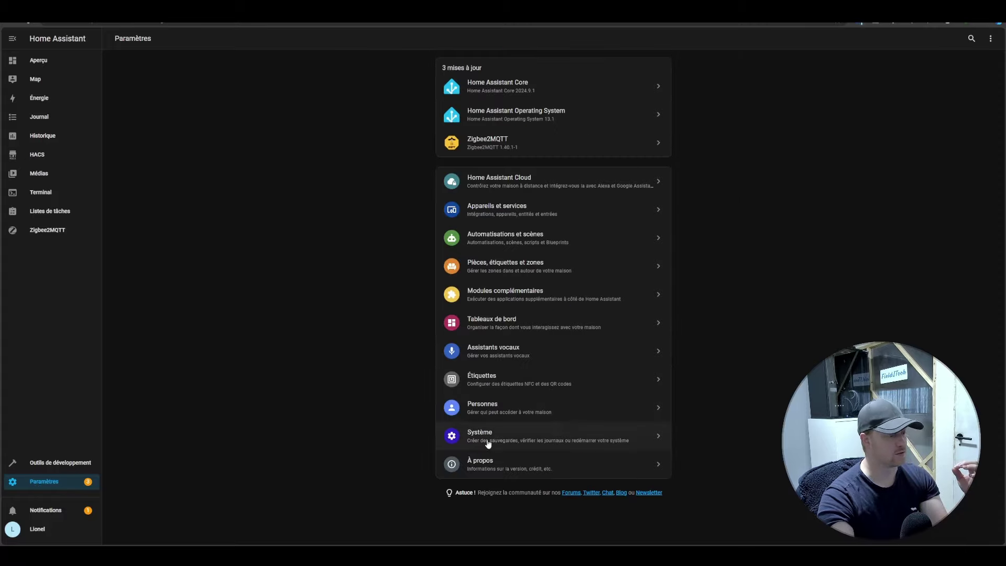
click(487, 442)
click(511, 308)
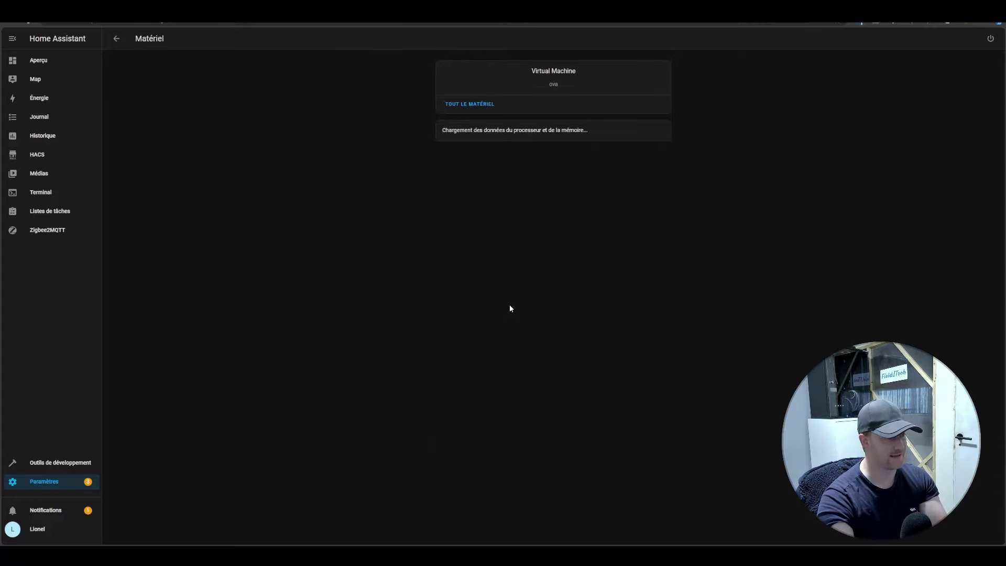
click(462, 107)
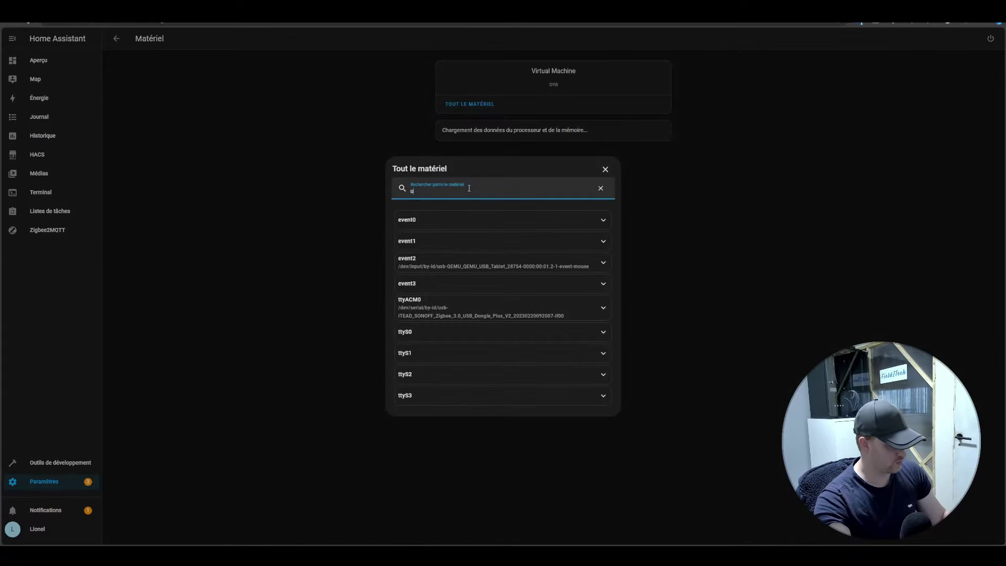
text(usb)
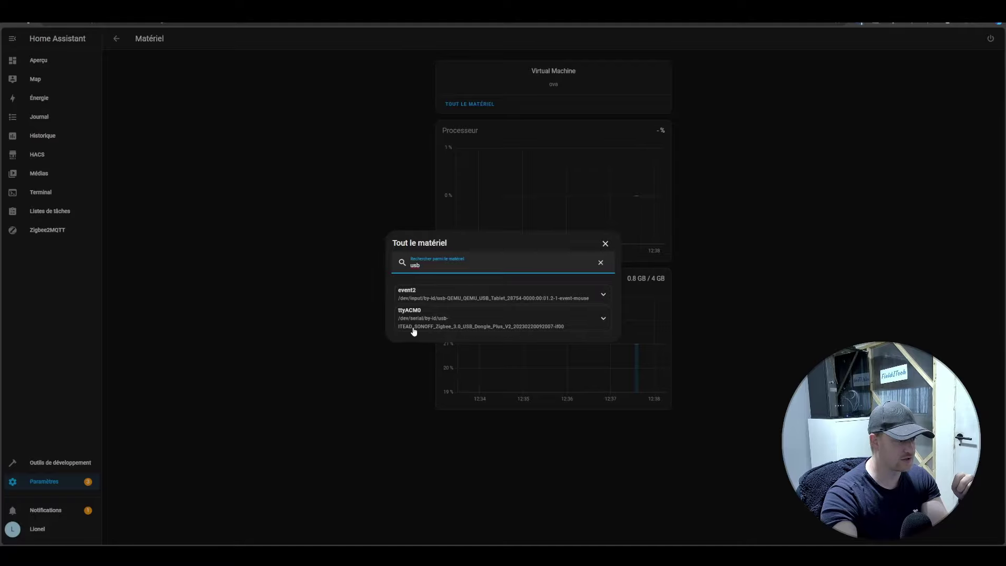
click(603, 320)
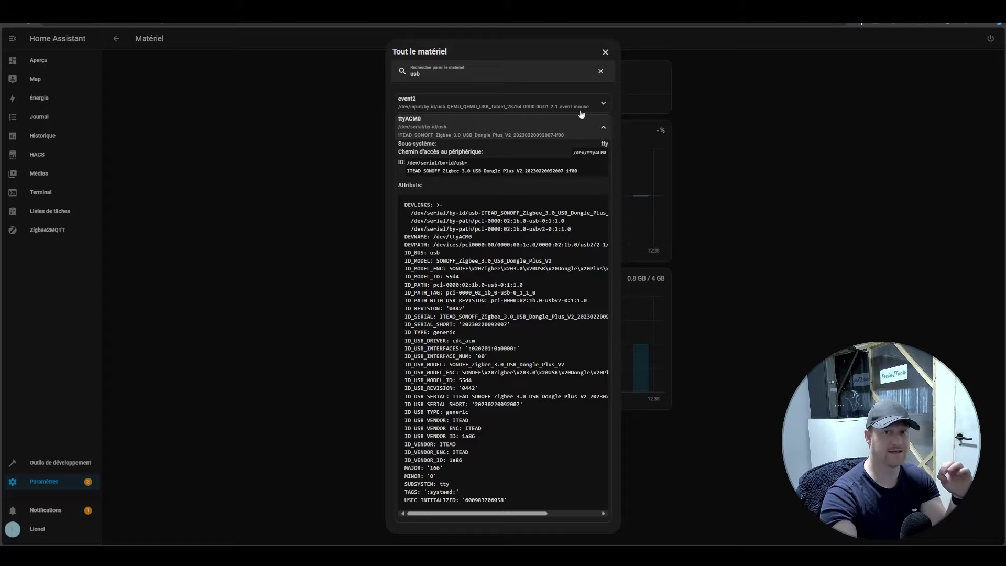
click(605, 52)
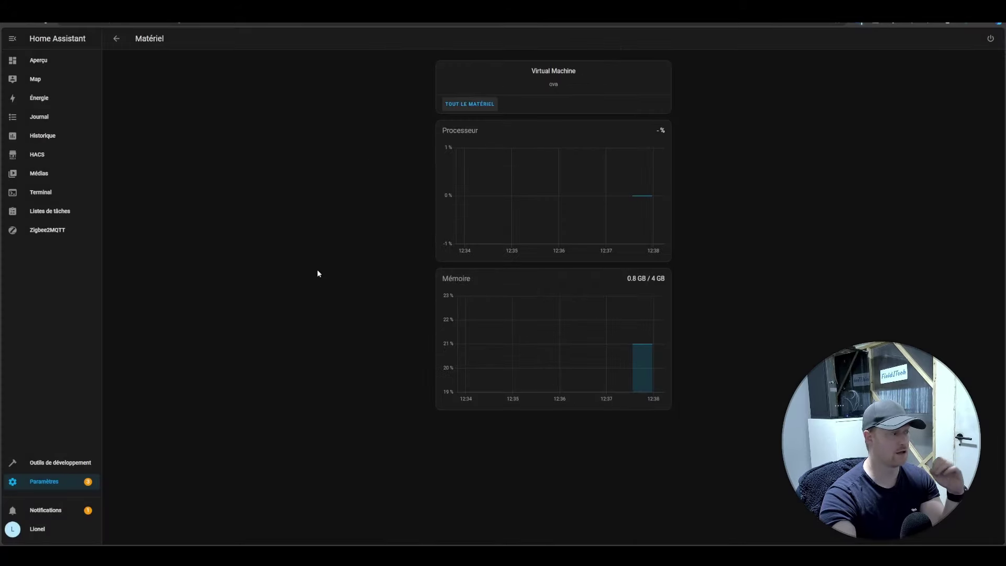
Step: Set the serial port to /dev/ttyACM0 in the Zigbee2MQTT add-on's configuration and save the options
click(60, 483)
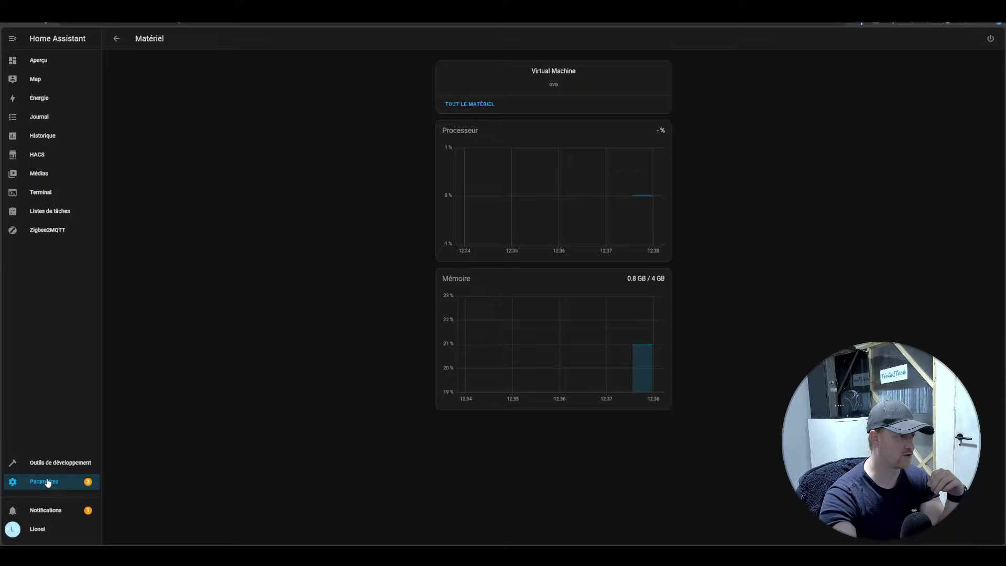
click(48, 483)
click(514, 302)
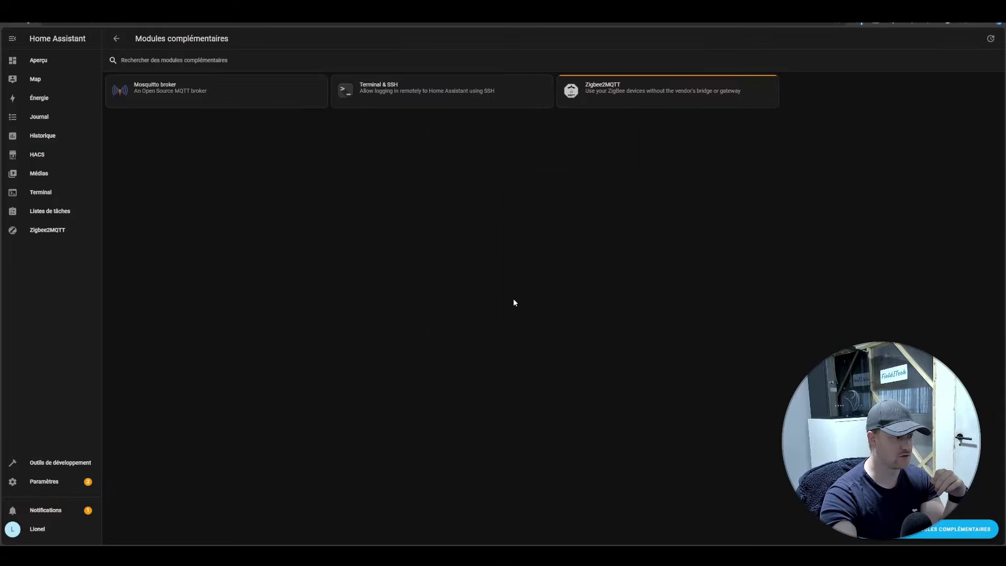
click(614, 96)
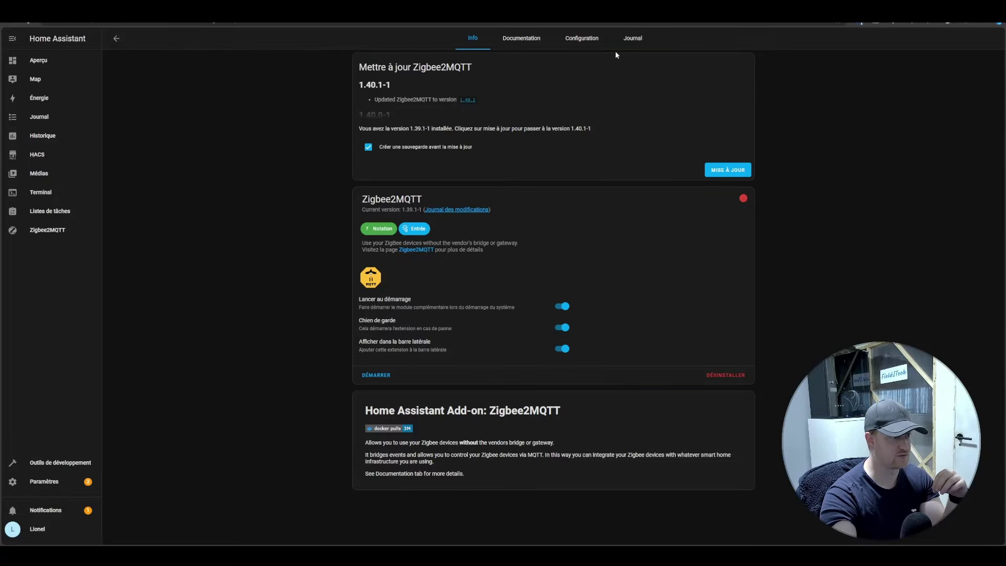
click(582, 38)
click(422, 291)
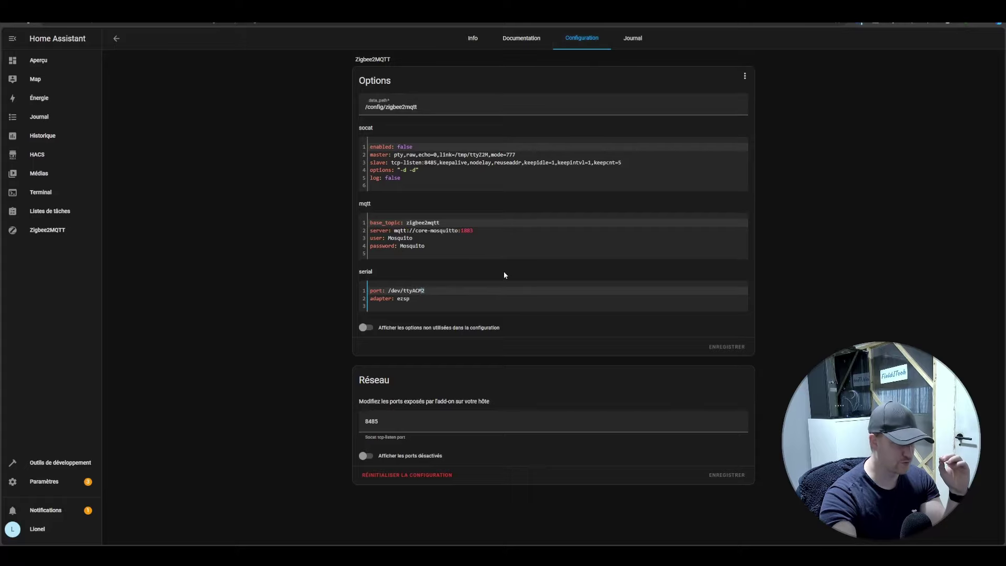
click(448, 289)
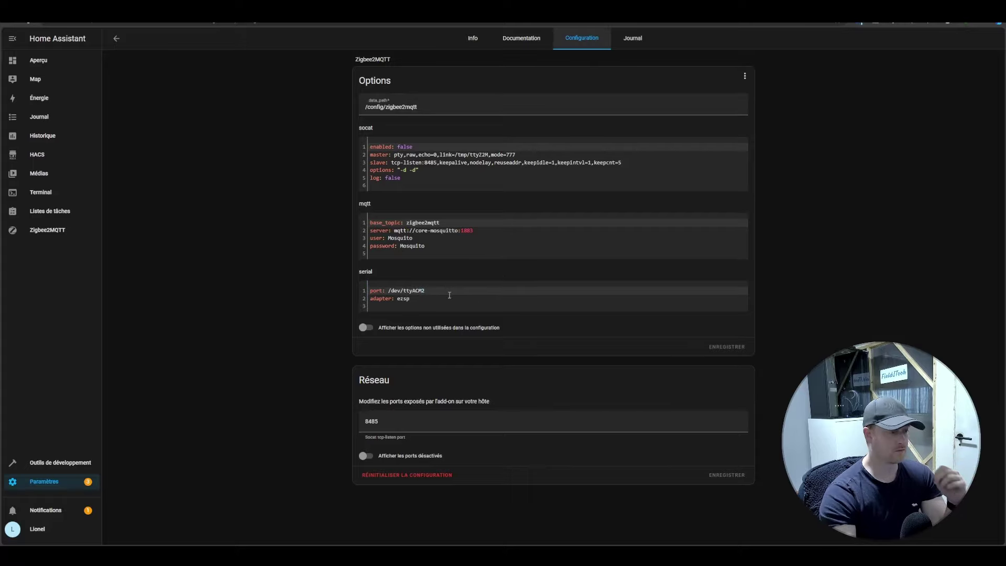
key(BackSpace)
text(0)
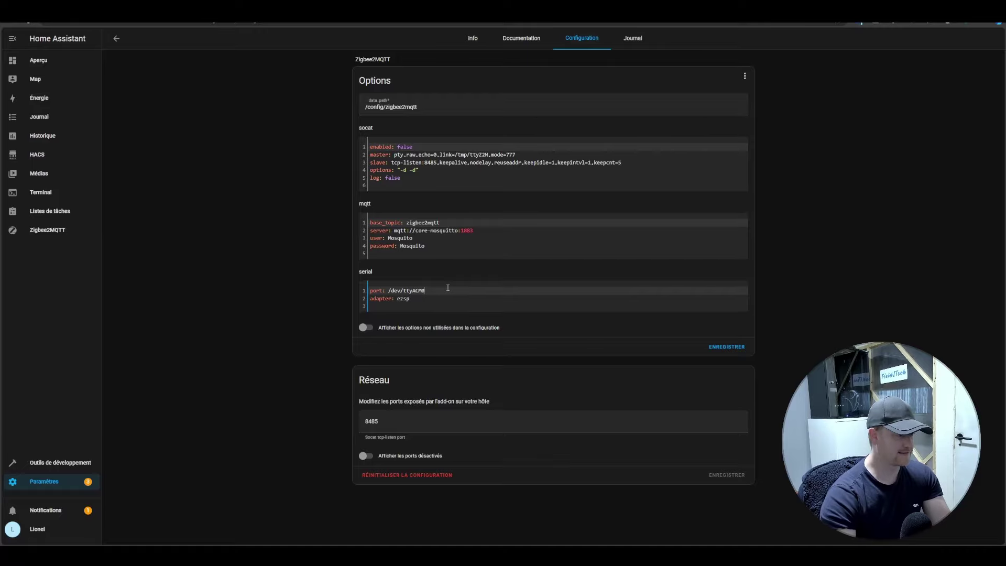
click(717, 347)
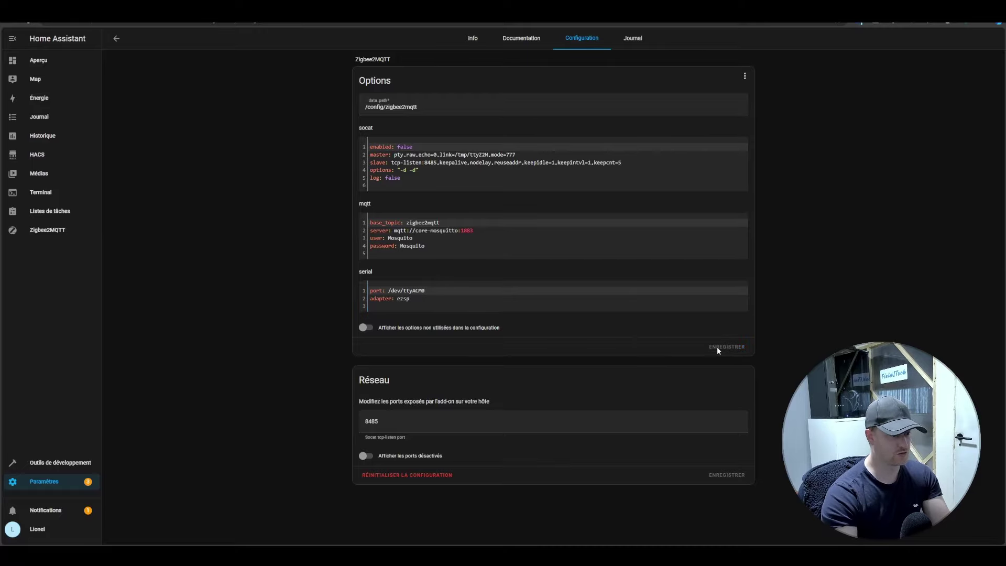
Step: Start the Zigbee2MQTT add-on on the corrected port and refresh its log to check the startup entries
click(466, 44)
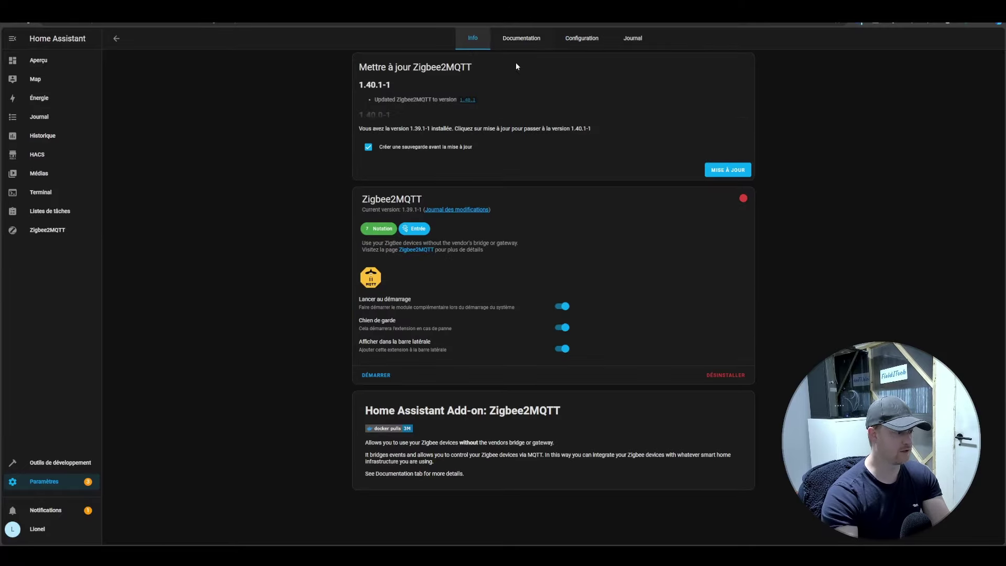
click(380, 375)
click(626, 45)
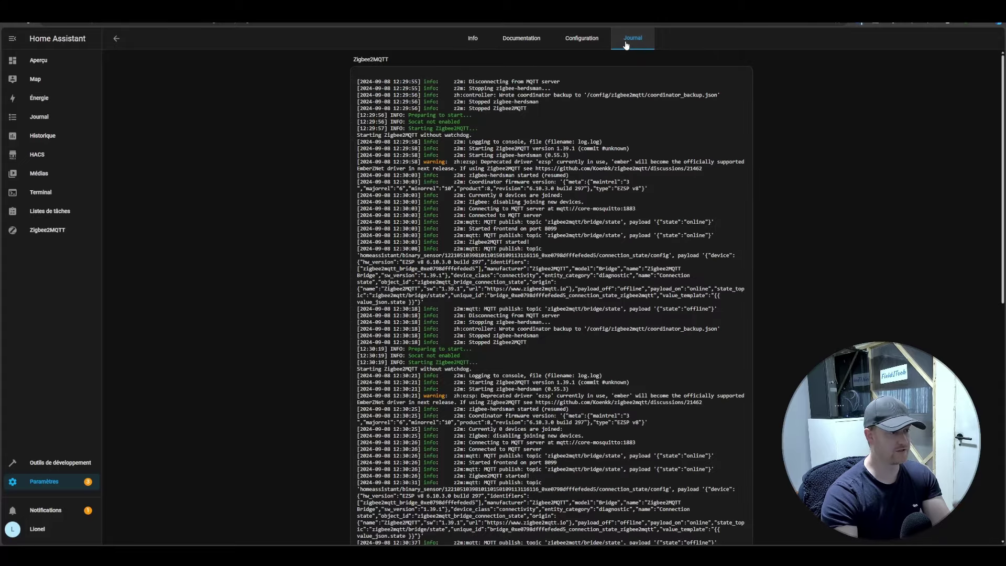
scroll(590, 294, down, 10)
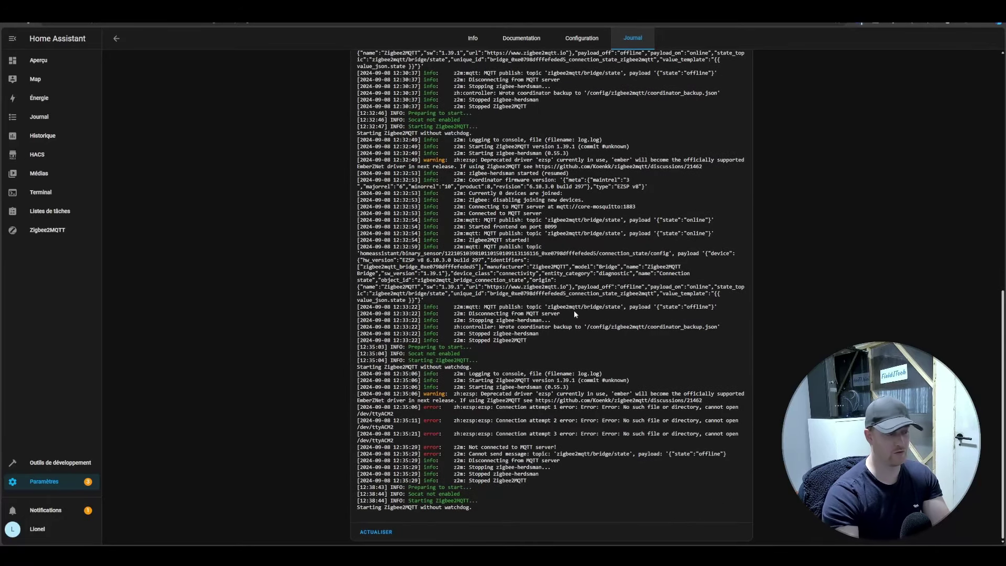
click(390, 530)
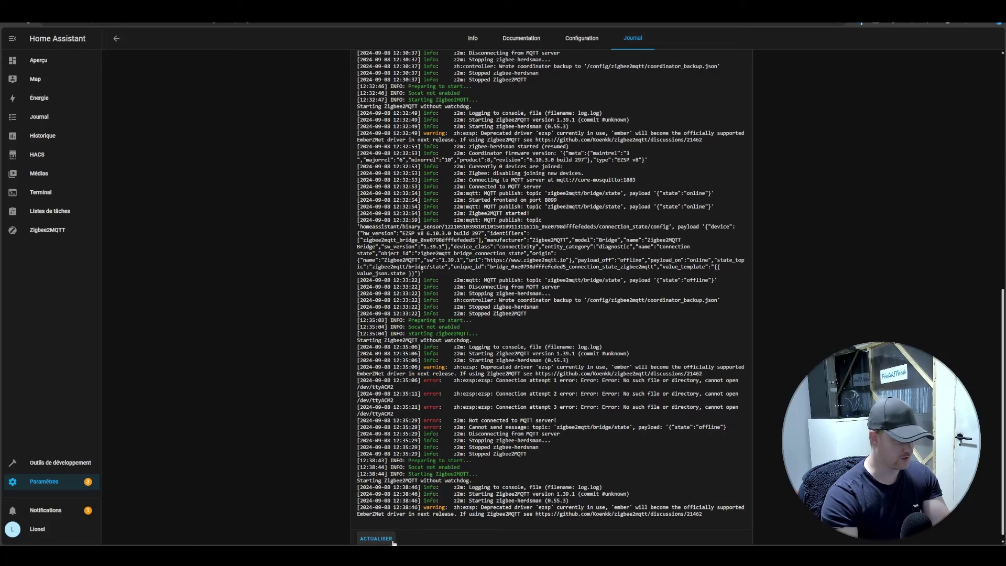
click(388, 538)
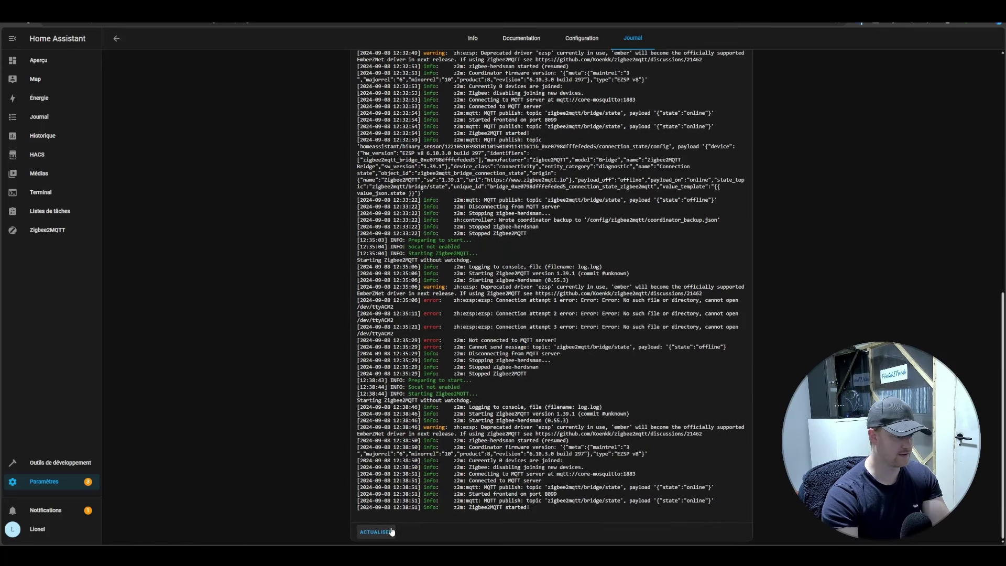
click(391, 531)
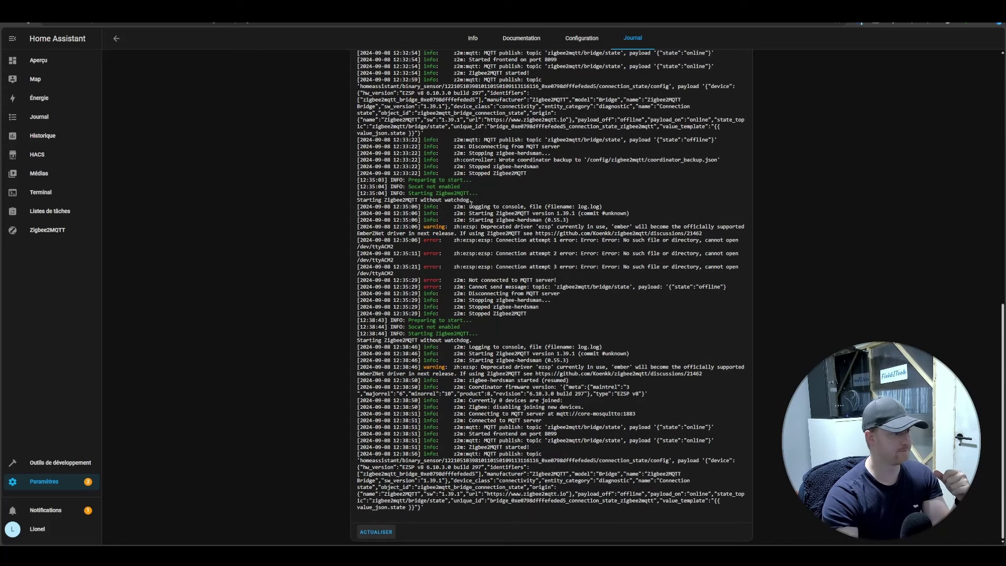
Step: Review the Zigbee2MQTT add-on's info and configuration, and read the newest log entries for the ezsp driver warning
click(472, 38)
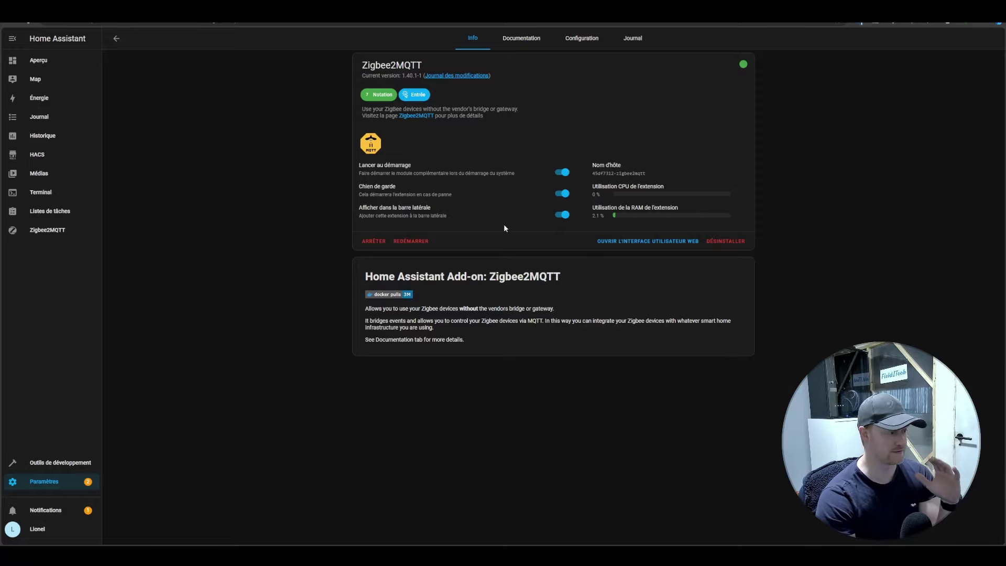
click(572, 50)
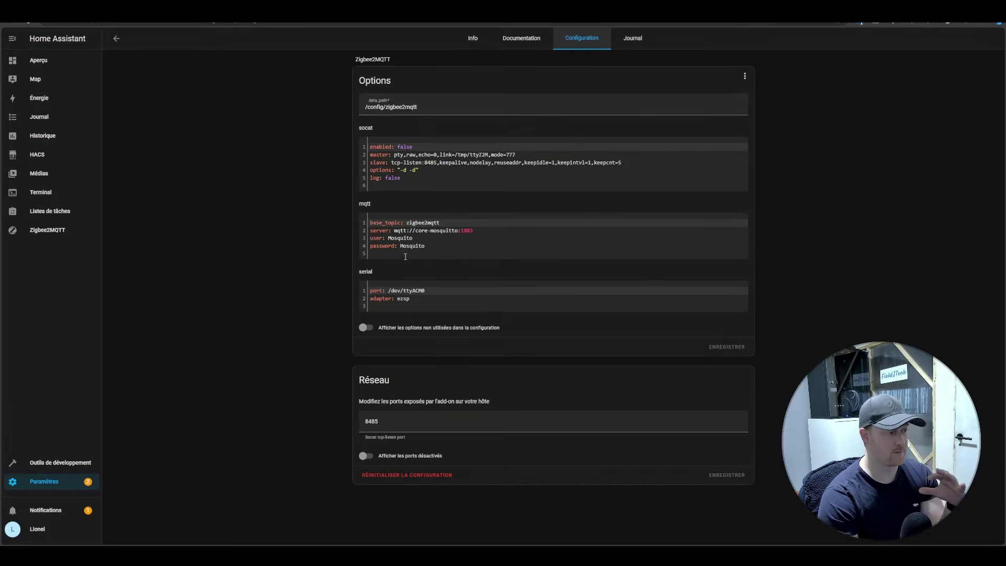
click(633, 38)
scroll(724, 348, down, 5)
scroll(723, 348, down, 2)
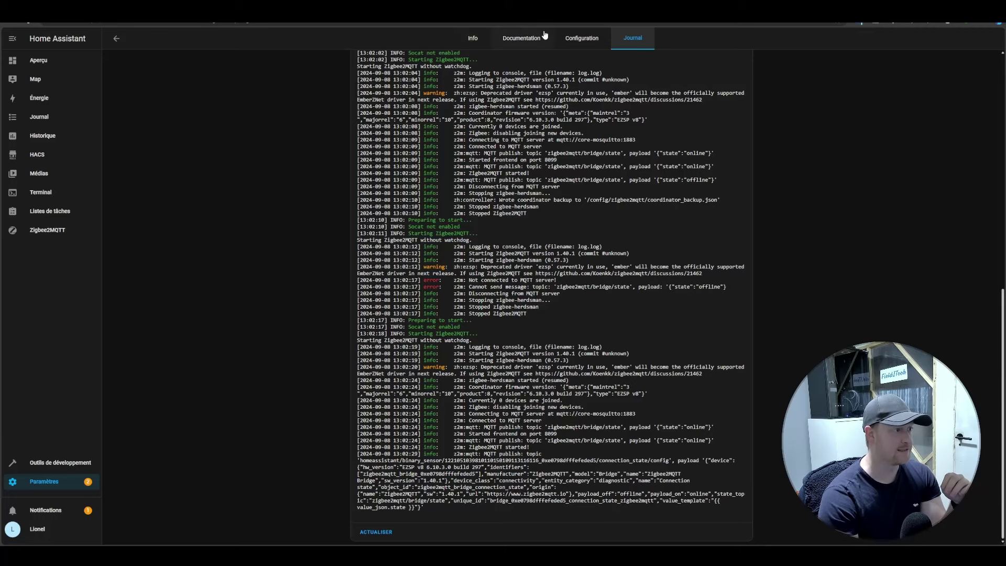
Step: Stop the Zigbee2MQTT add-on, set its serial adapter to ember, and save the options
click(474, 41)
click(369, 241)
click(581, 38)
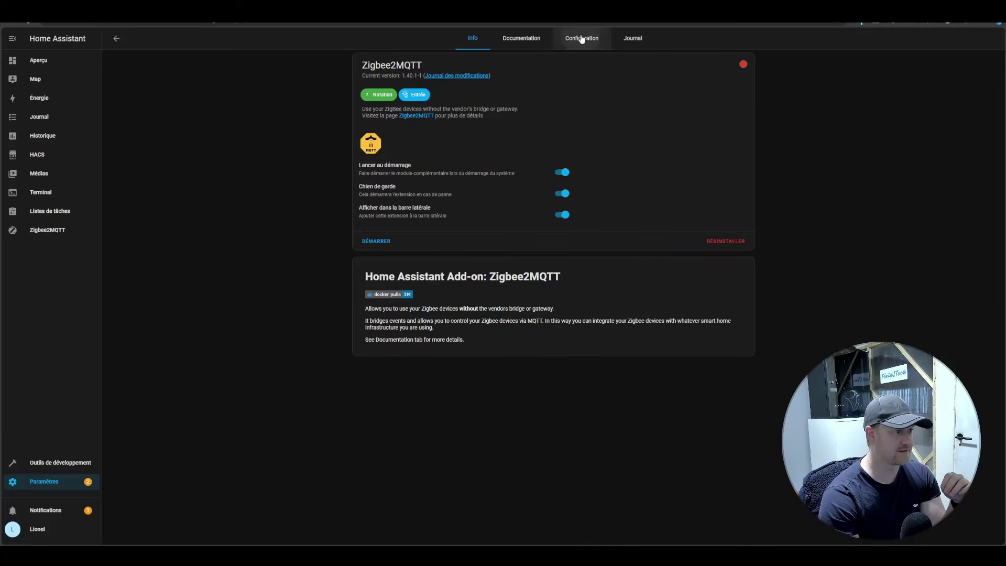
double_click(408, 299)
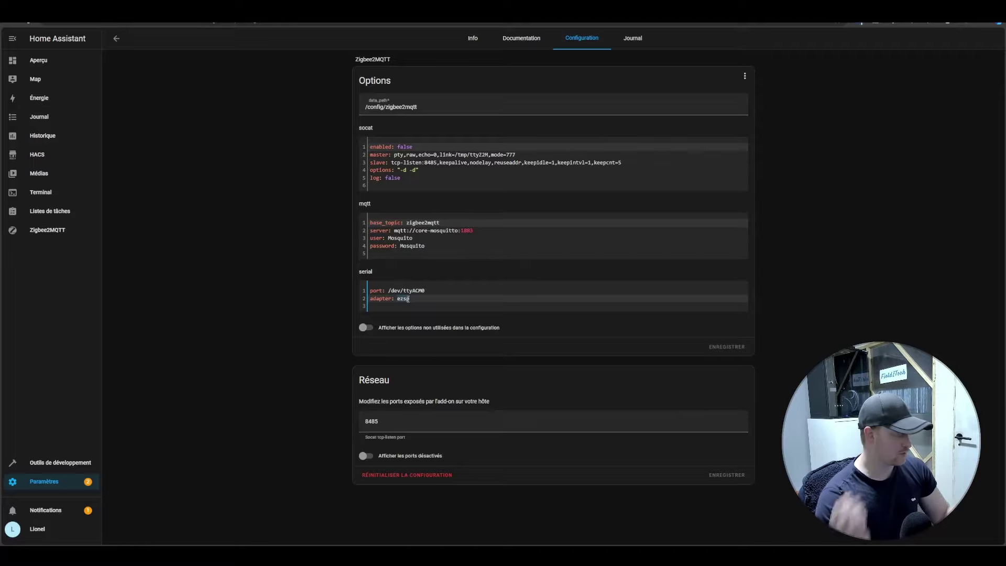
text(ember)
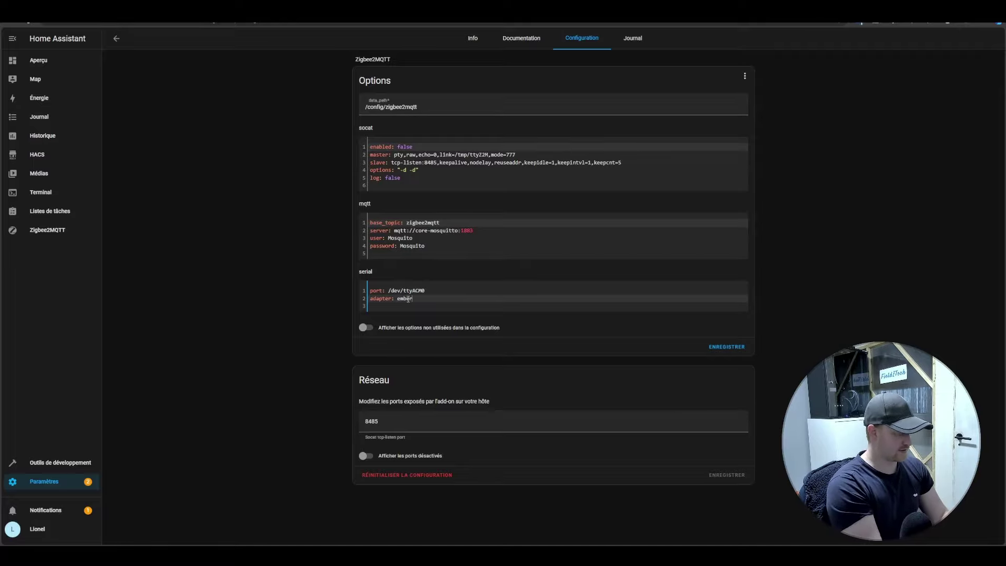
click(735, 348)
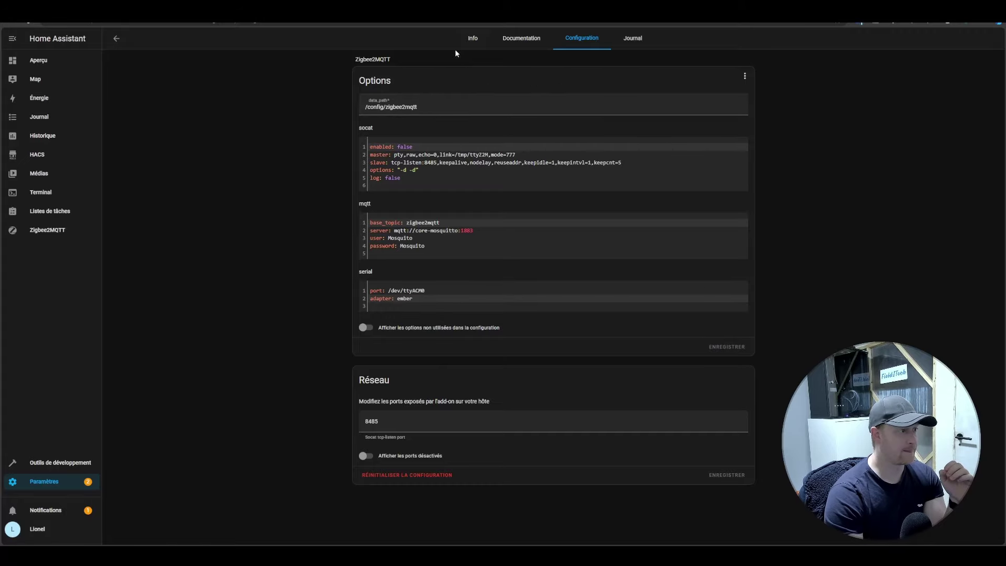
Step: Start the Zigbee2MQTT add-on with the ember adapter, refresh its log to examine the EZSP protocol entry, and return to its configuration
click(473, 39)
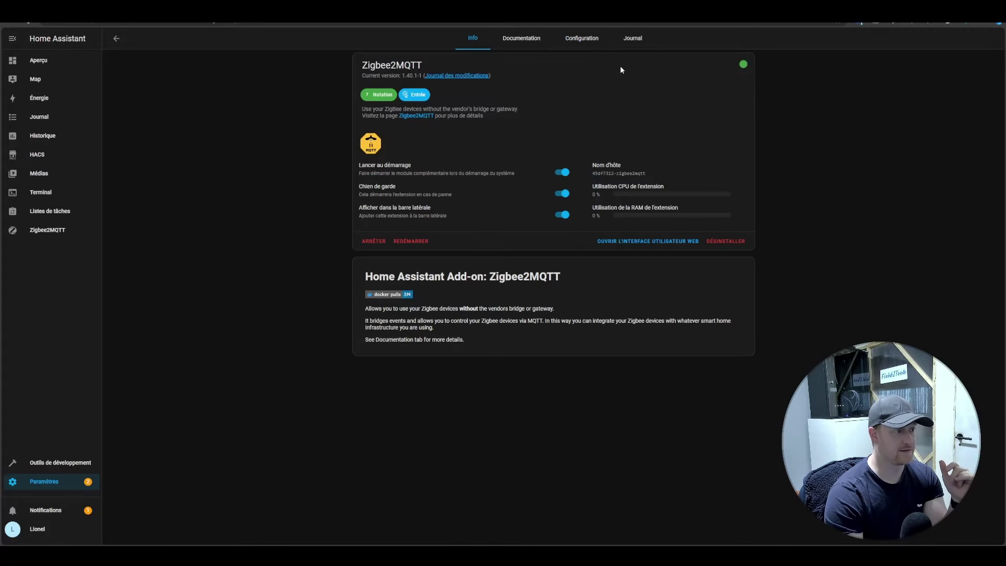
click(632, 39)
scroll(721, 261, down, 5)
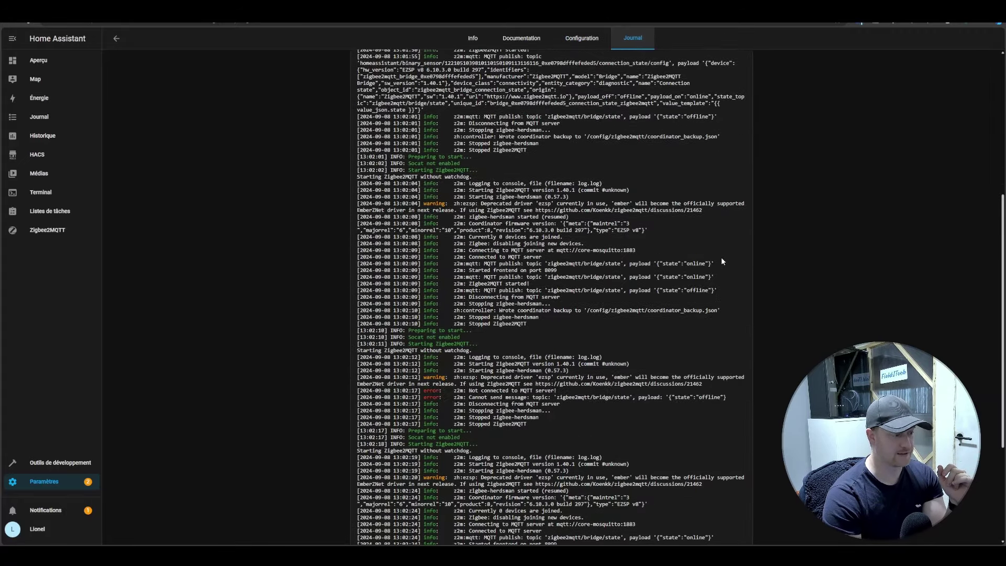
scroll(721, 259, down, 10)
click(366, 532)
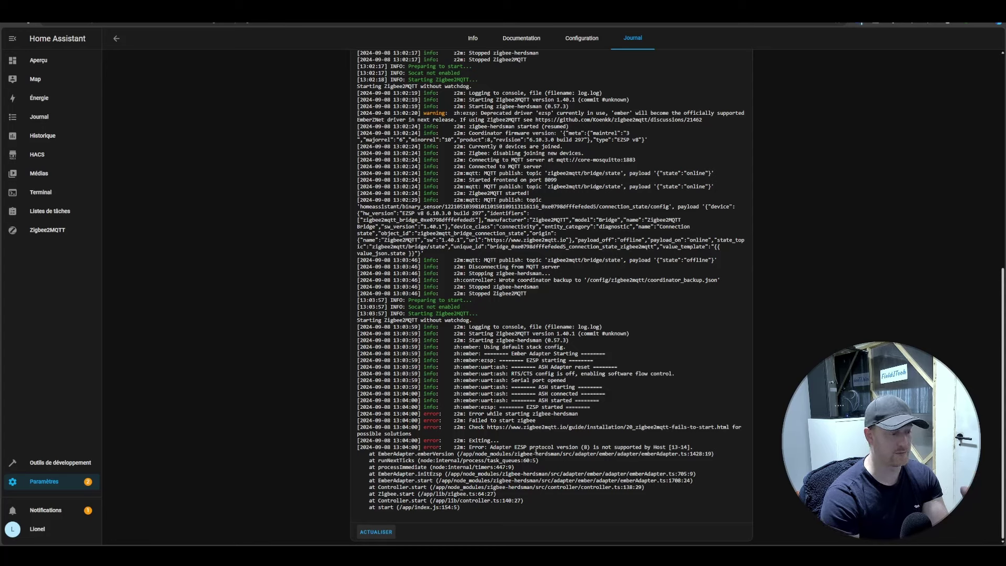
double_click(517, 447)
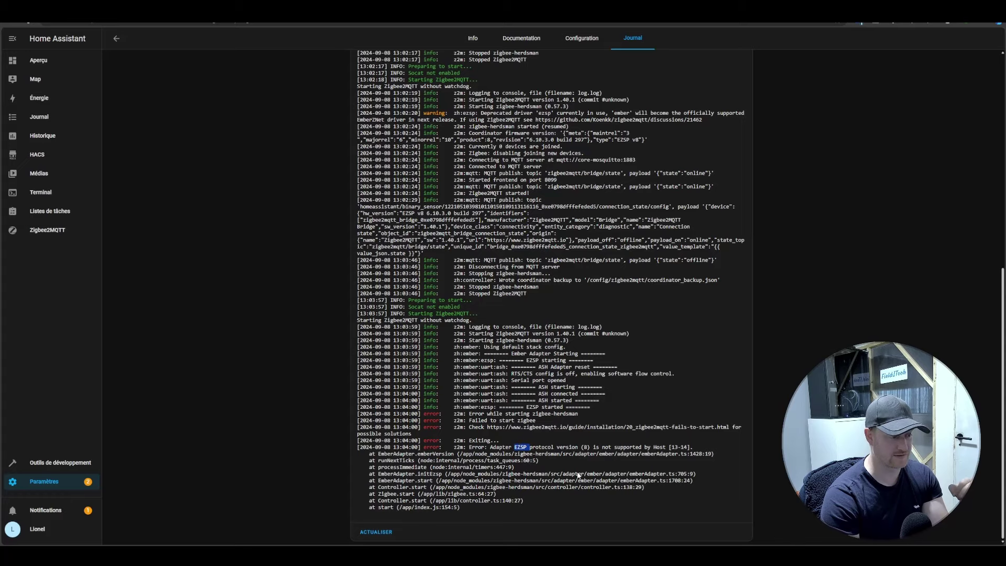
click(474, 40)
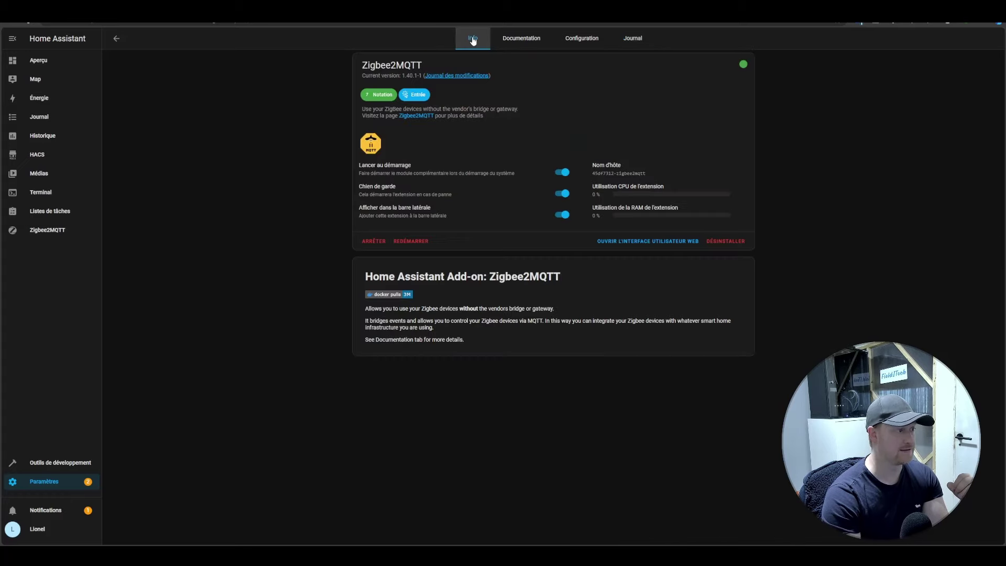
click(582, 38)
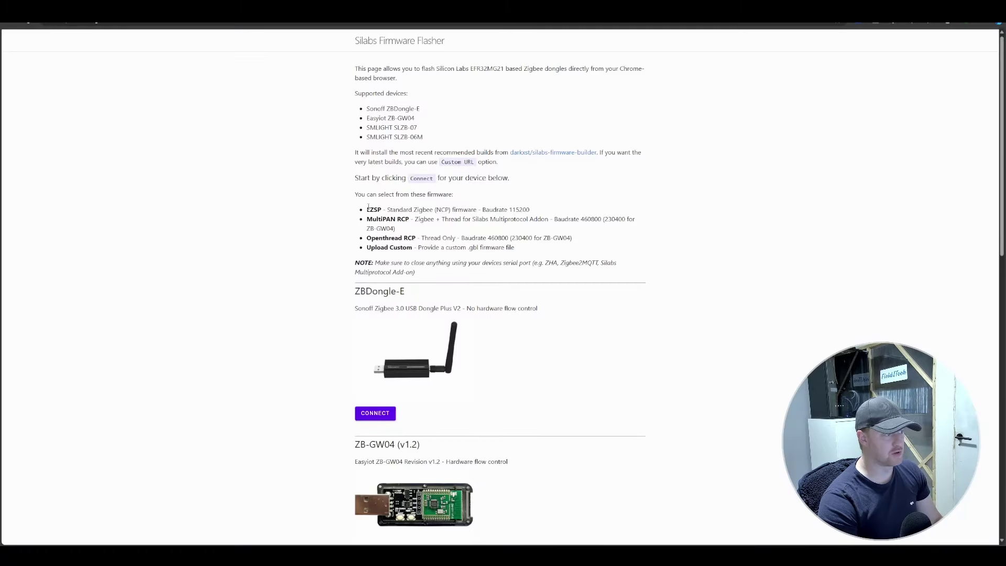
Step: Check the EZSP and Sonoff ZBDongle-E entries on the Silabs Firmware Flasher page, and download ncp-uart-hw-v7.4.3.0-zbdonglee-115200.gbl from the darkxst GitHub repository
drag(367, 208, 453, 208)
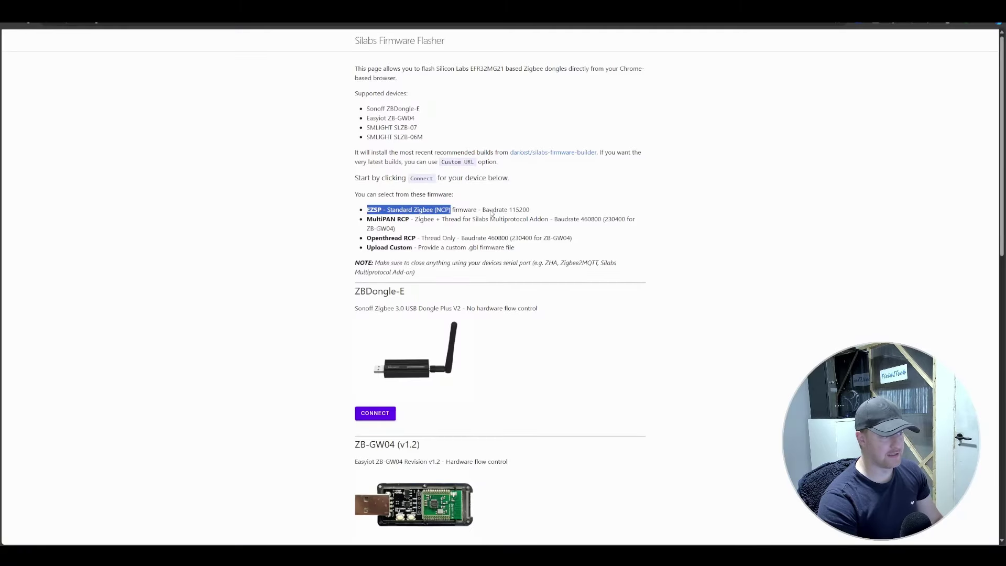
click(516, 192)
drag(367, 108, 420, 109)
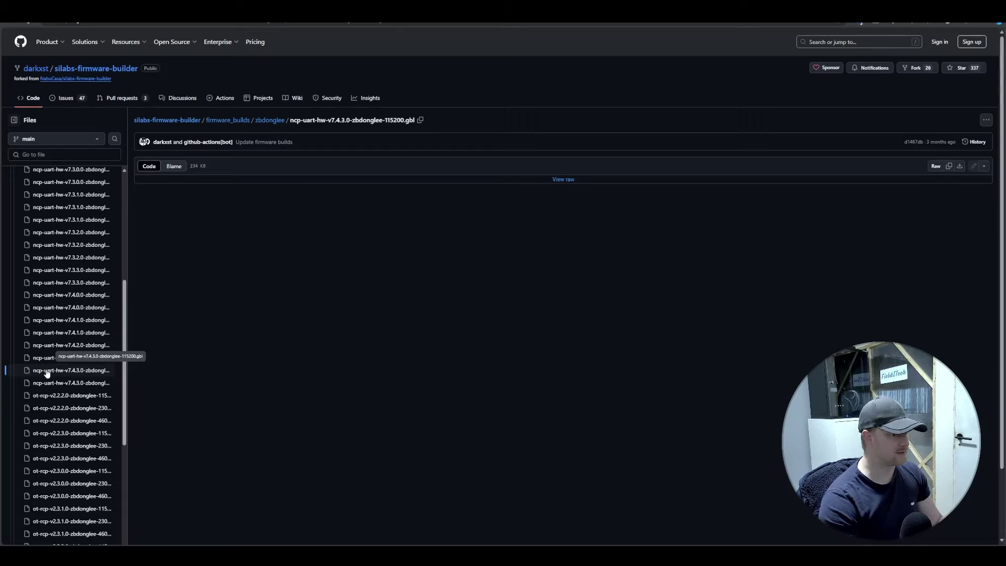
click(564, 180)
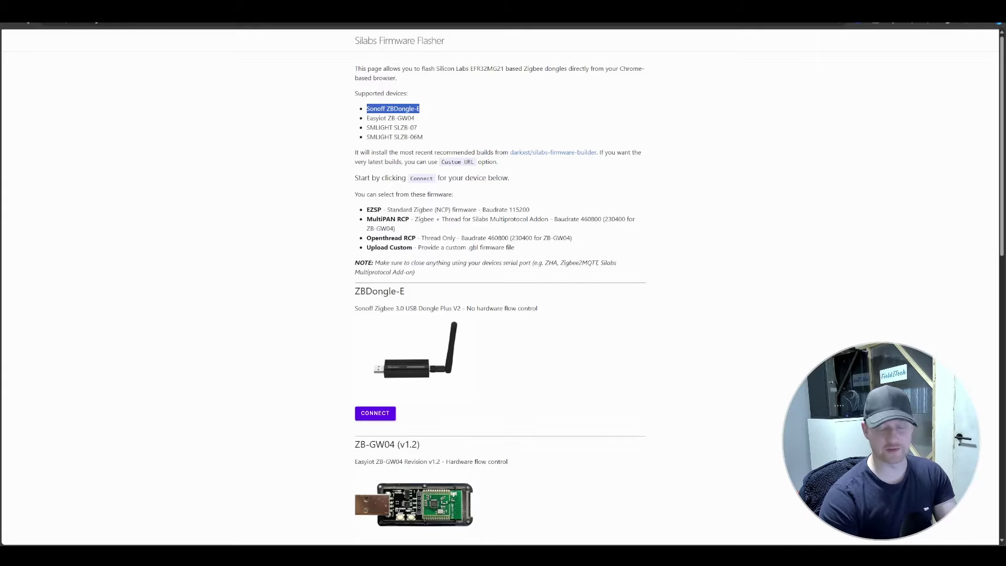
Step: Start connecting to the ZBDongle-E from the Silabs Firmware Flasher page
click(771, 202)
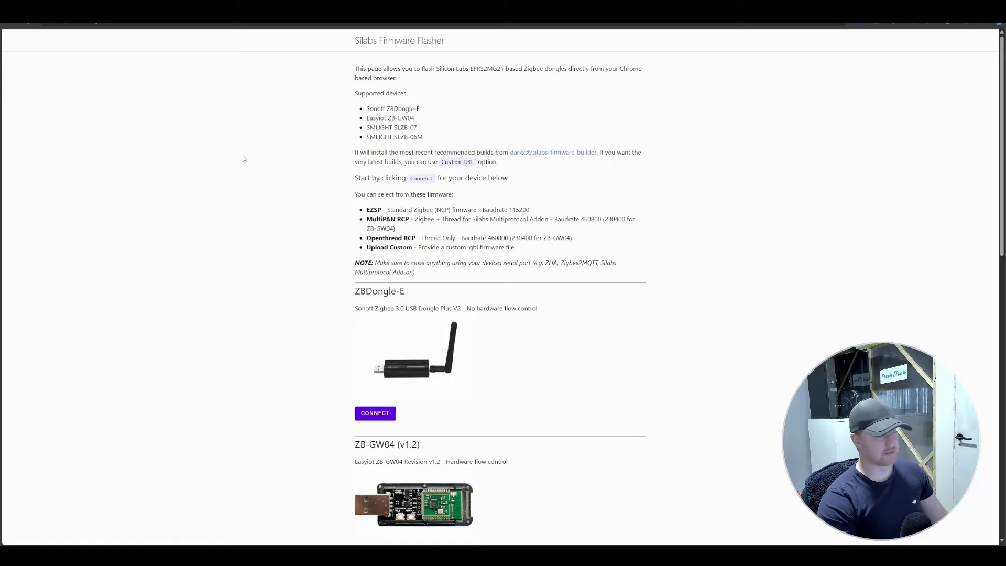
click(377, 414)
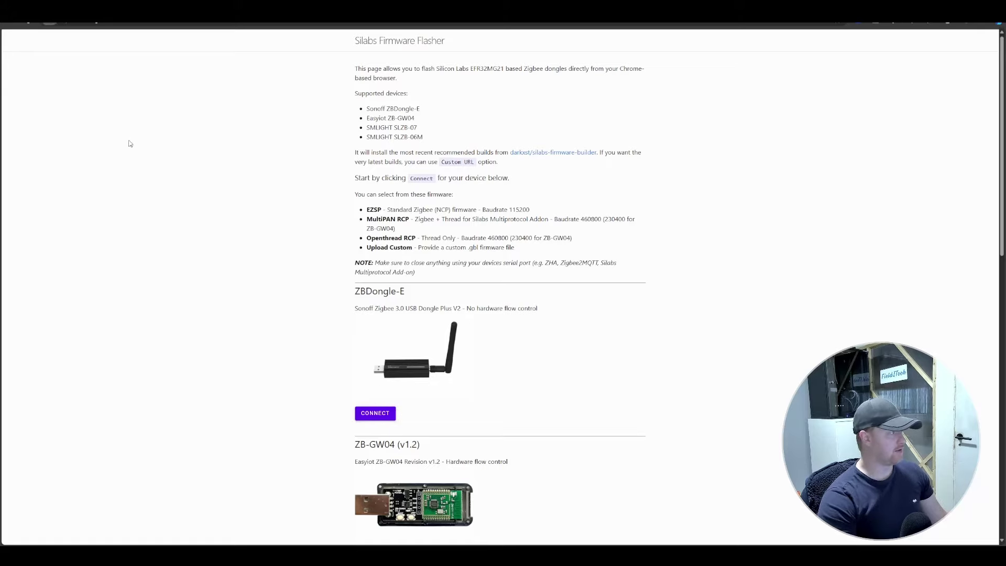